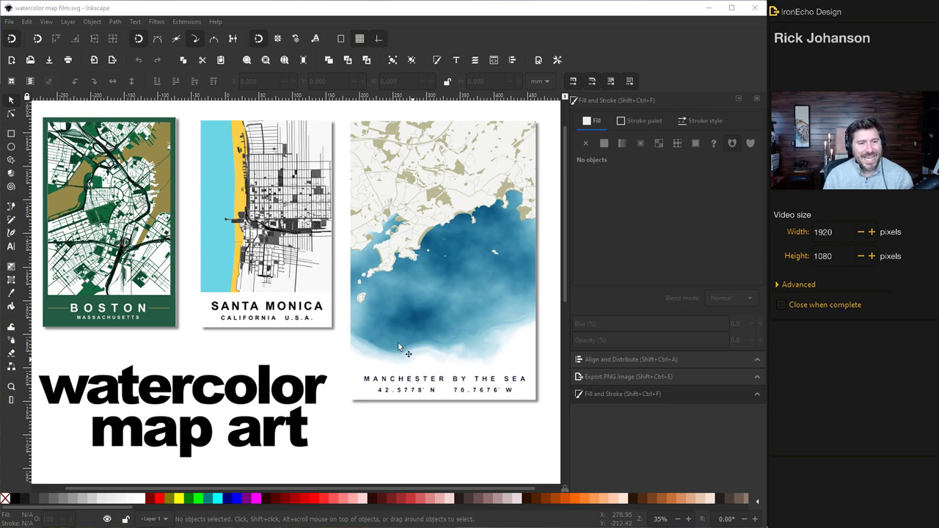
# Scroll down past the sample posters and bullet list to the red web-address text
pyautogui.scroll(-10, 476, 325)
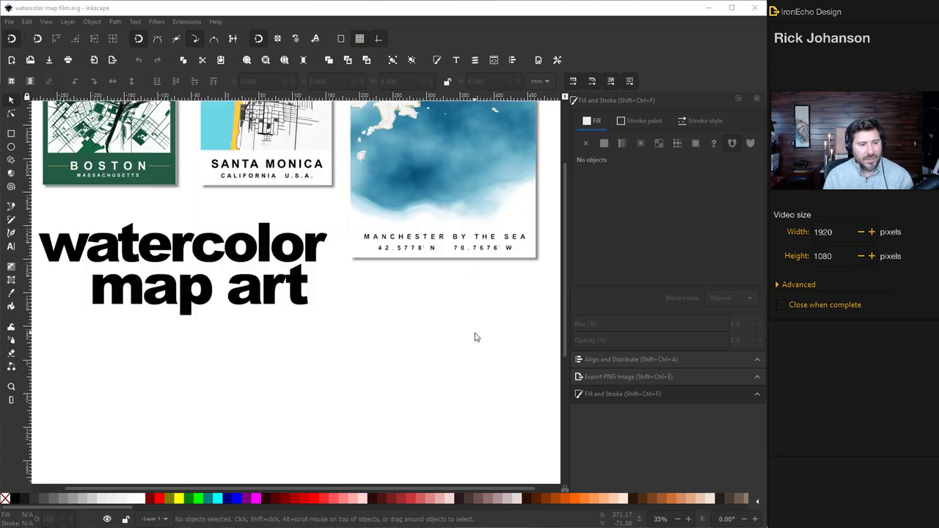
pyautogui.scroll(-3, 472, 343)
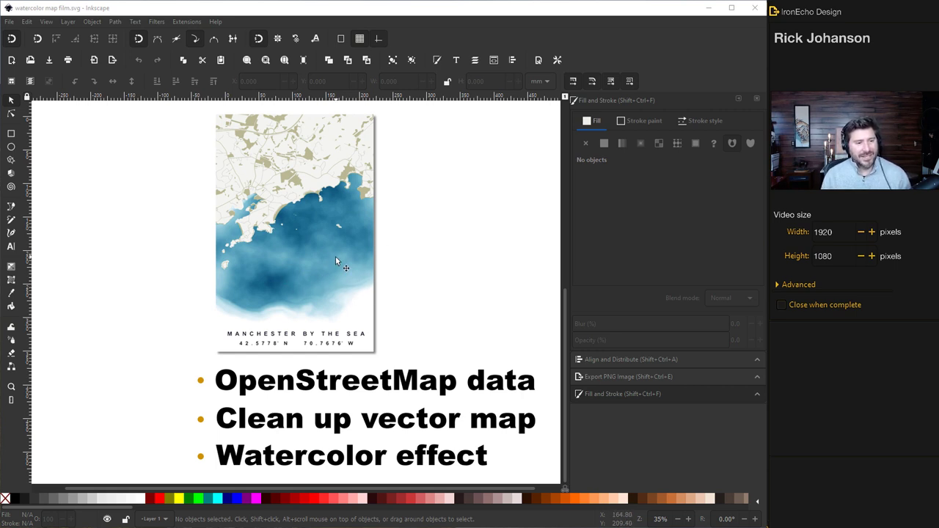
pyautogui.scroll(-1, 442, 276)
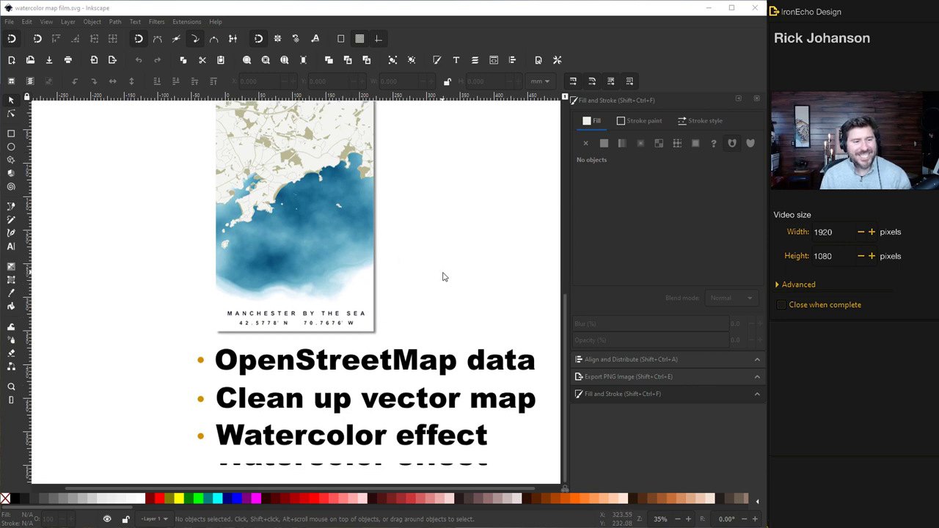
pyautogui.scroll(-8, 442, 277)
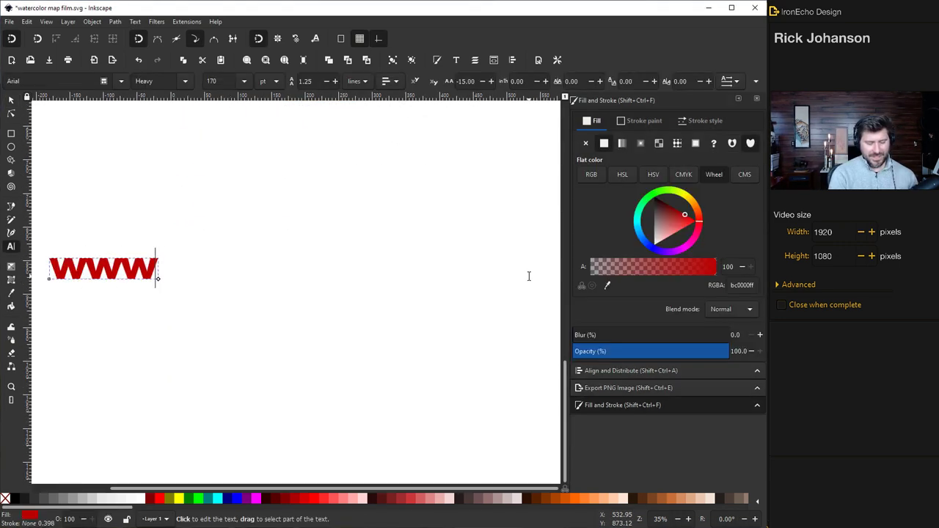
pyautogui.write('.o')
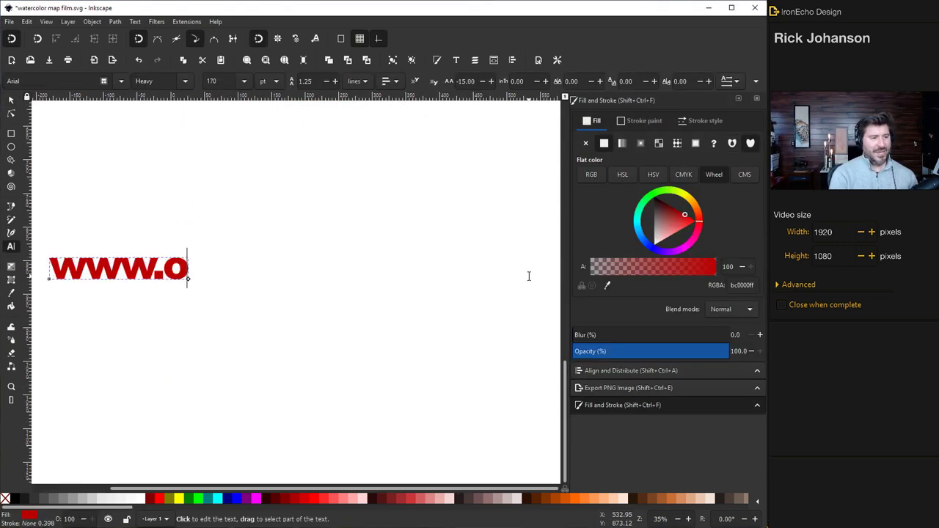
pyautogui.write('penstreetmap')
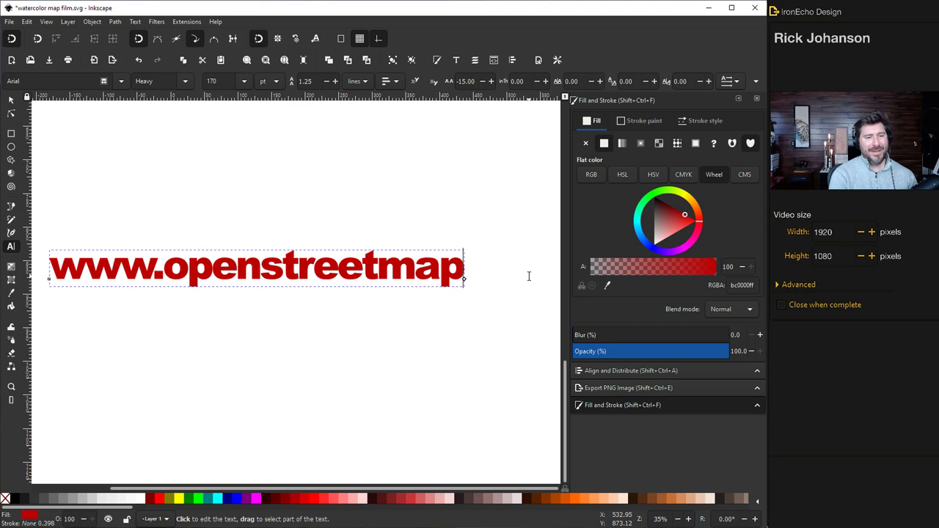
pyautogui.write('.org')
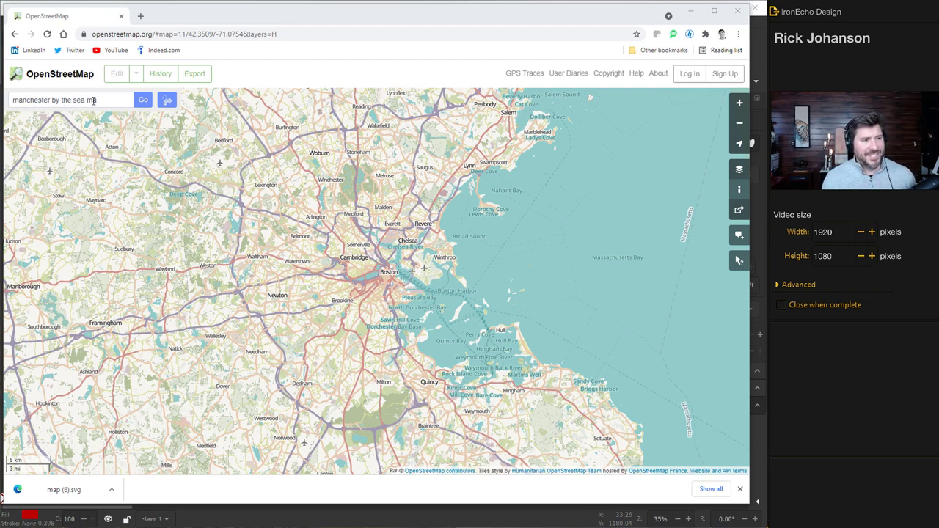
# Search Manchester-by-the-Sea, switch to the Standard map layer, and zoom in on its coastline
pyautogui.click(143, 100)
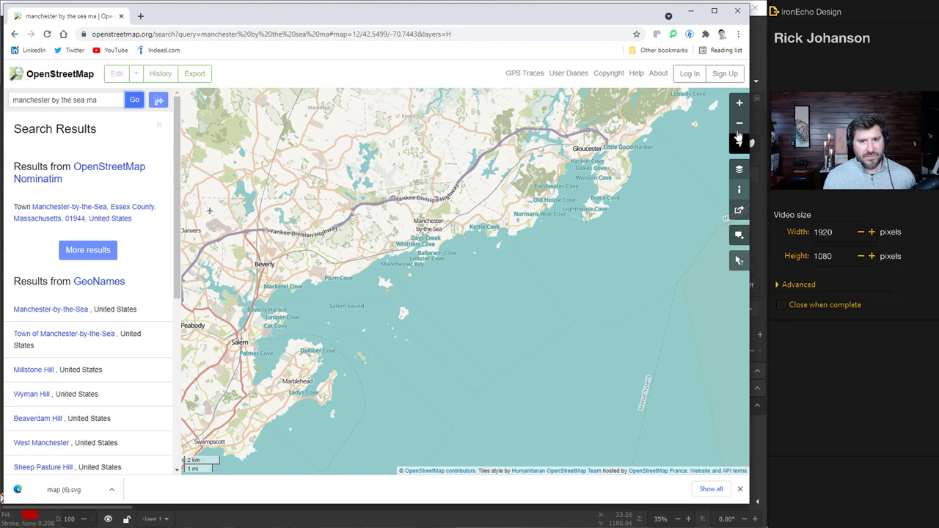
pyautogui.click(741, 170)
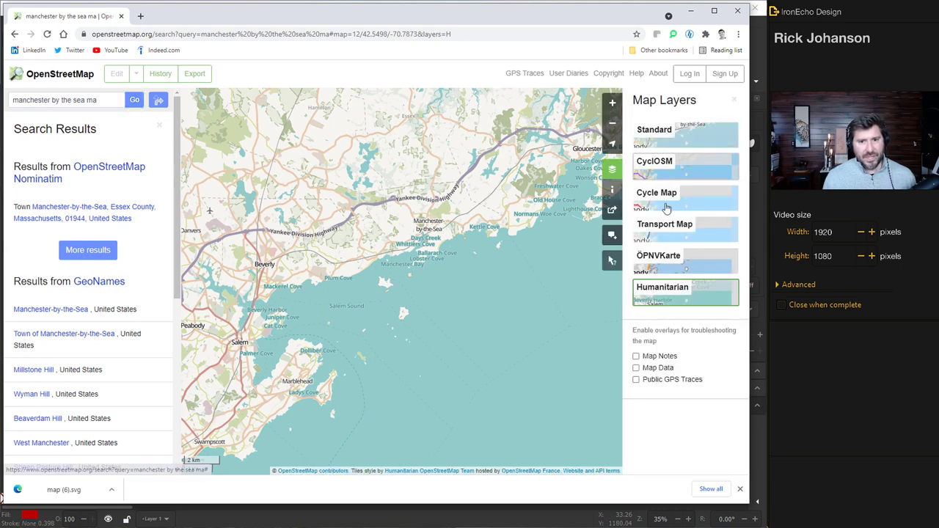
pyautogui.click(664, 136)
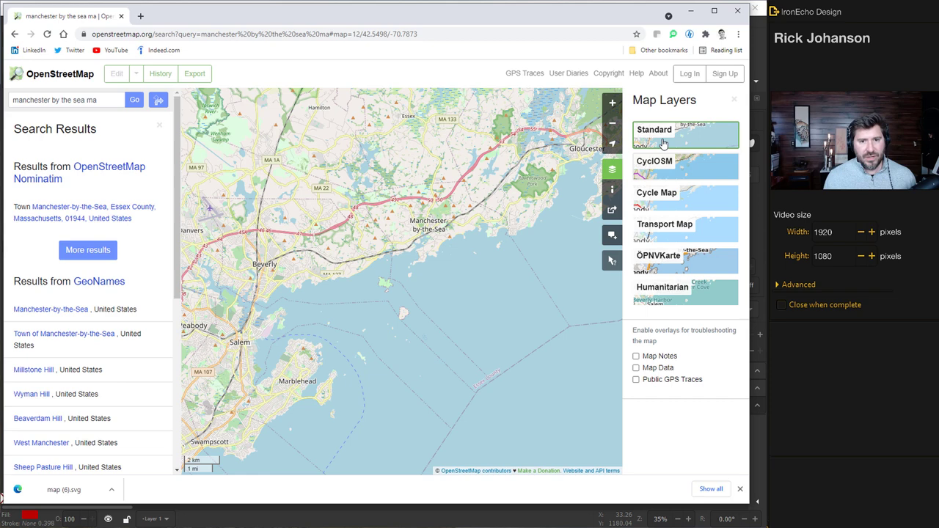
pyautogui.scroll(1, 473, 219)
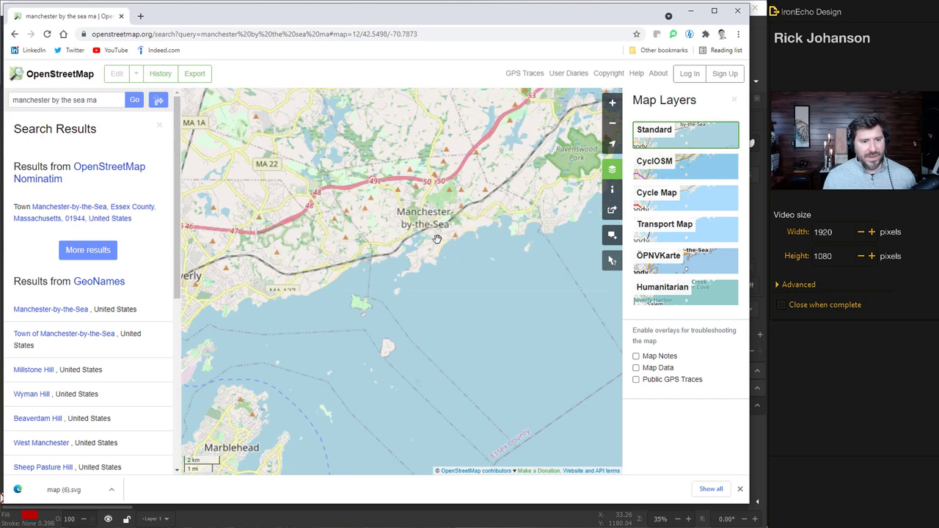
pyautogui.moveTo(415, 249); pyautogui.dragTo(409, 221)
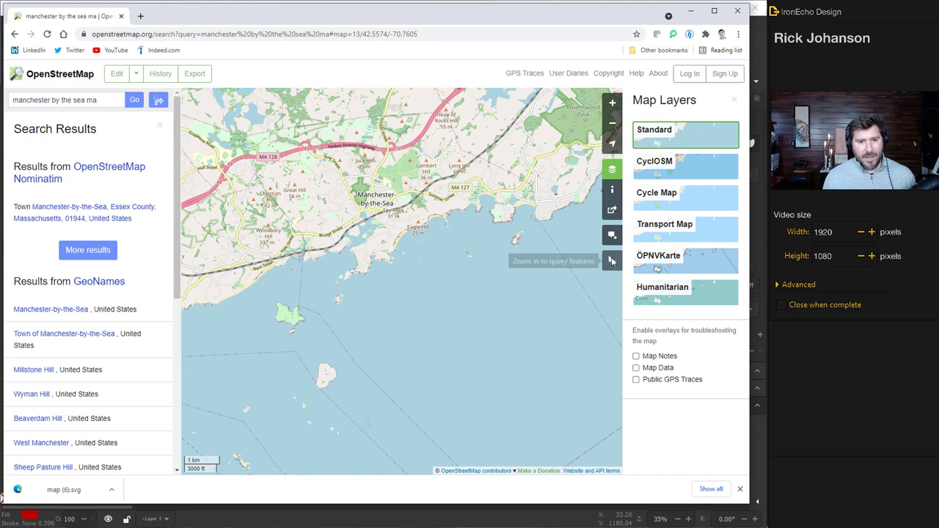
# Enable custom dimensions and frame a 408 x 576 portrait export area around the town
pyautogui.click(613, 211)
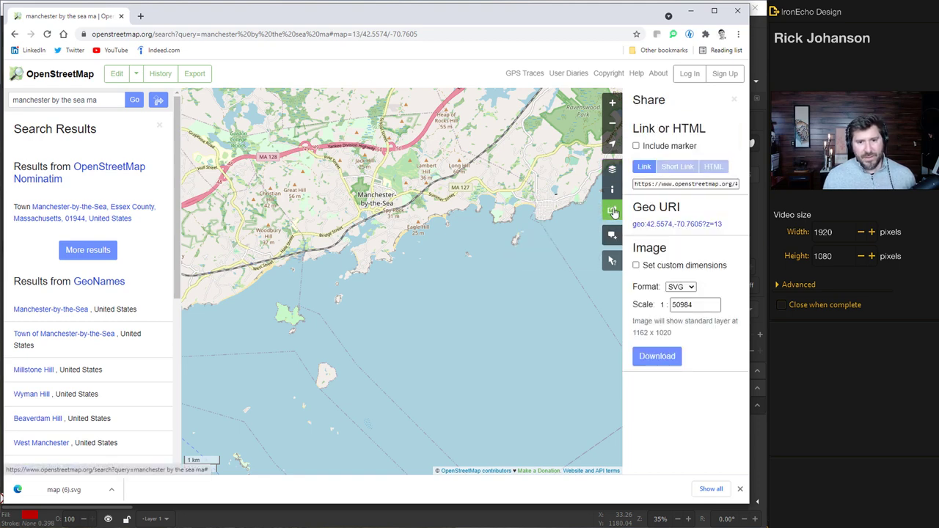
pyautogui.click(636, 267)
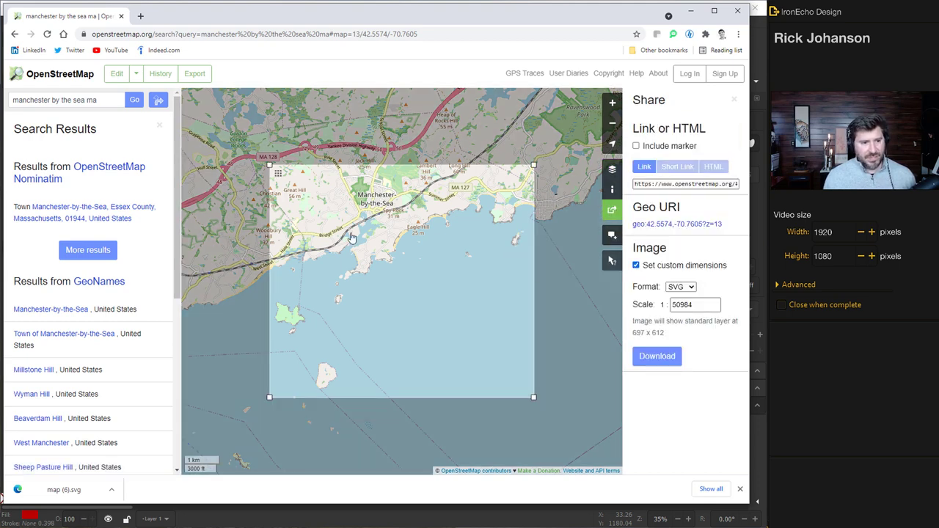
pyautogui.moveTo(277, 173)
pyautogui.mouseDown()
pyautogui.moveTo(318, 208)
pyautogui.moveTo(304, 184)
pyautogui.moveTo(247, 225)
pyautogui.moveTo(219, 181)
pyautogui.moveTo(289, 184)
pyautogui.mouseUp()
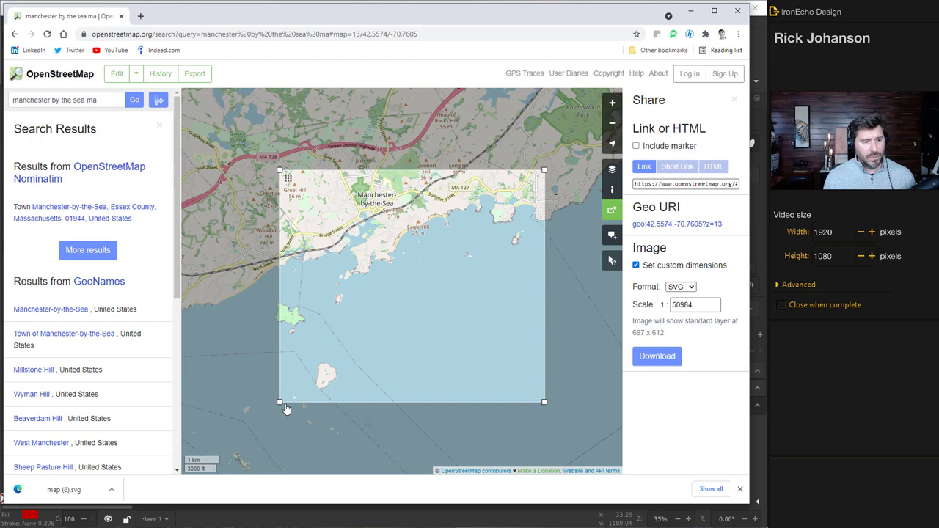
pyautogui.moveTo(279, 402); pyautogui.dragTo(309, 394)
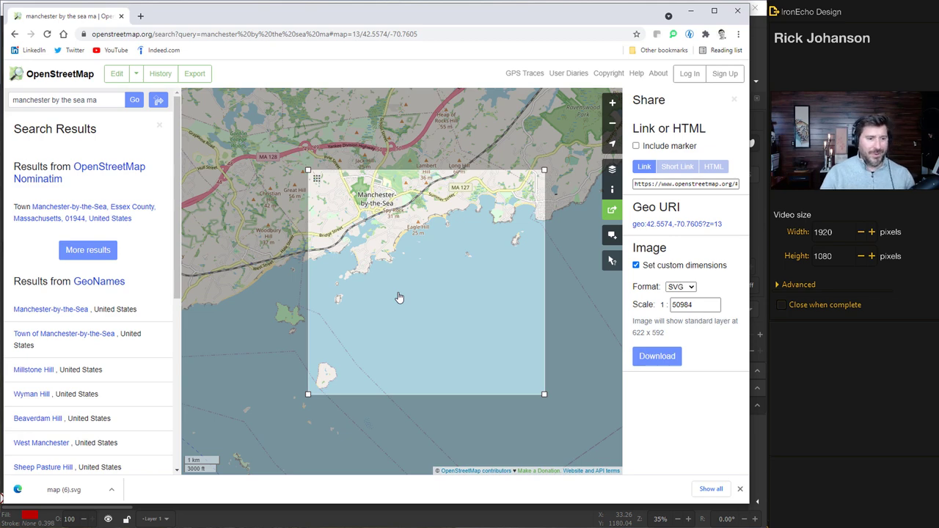
pyautogui.moveTo(543, 394); pyautogui.dragTo(463, 387)
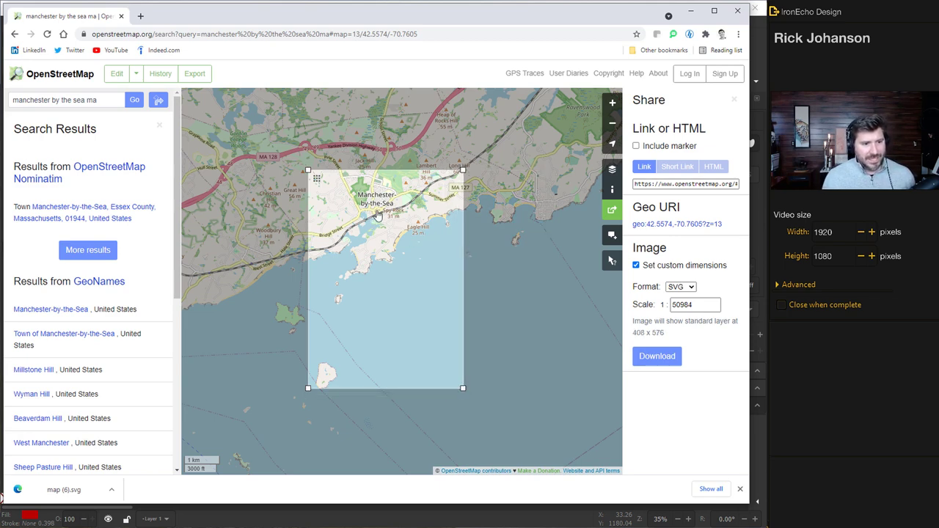
pyautogui.moveTo(315, 178); pyautogui.dragTo(316, 182)
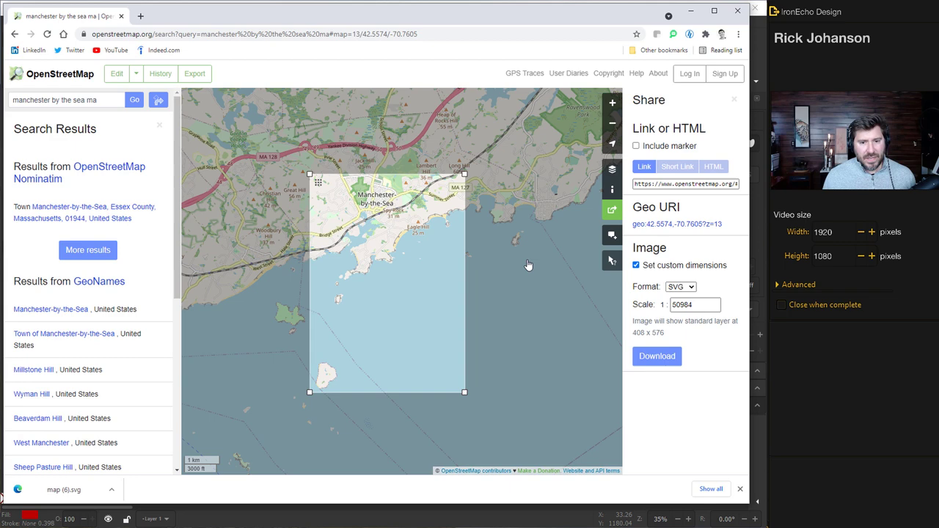
# Switch the image format to PNG and back to SVG
pyautogui.click(675, 290)
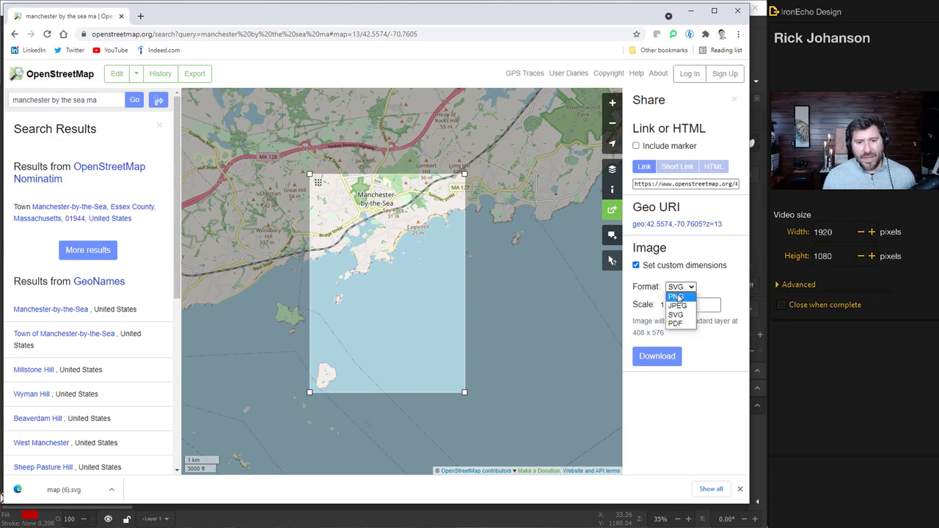
pyautogui.click(676, 297)
pyautogui.click(674, 291)
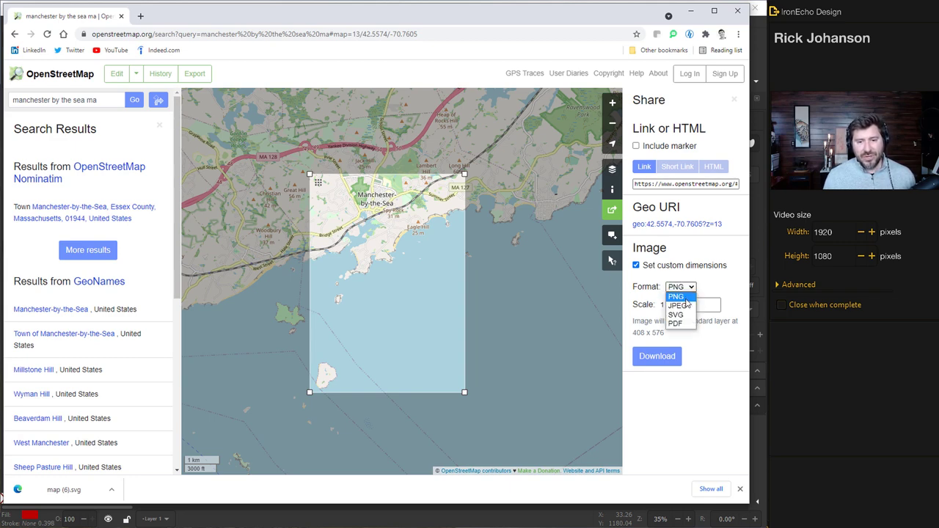
pyautogui.click(683, 317)
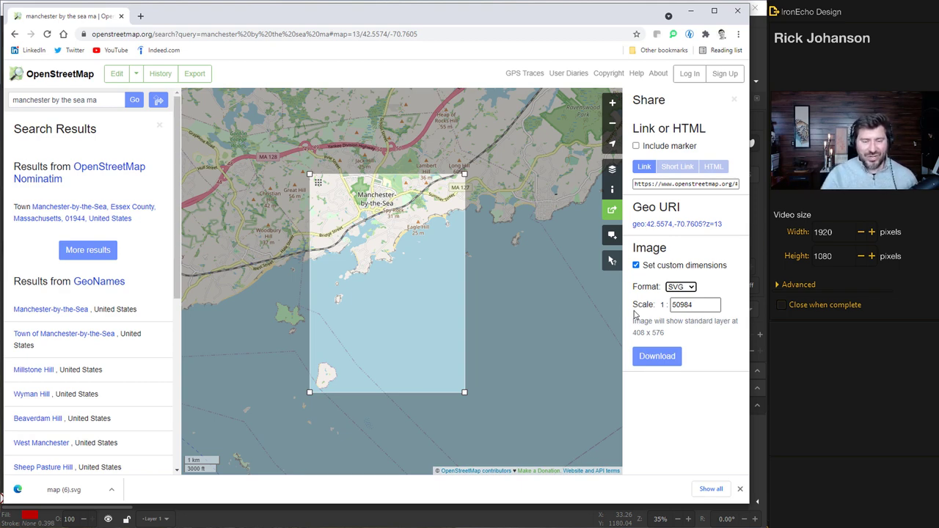
# Set the scale to 12500, then 60000, and download the 347 x 489 SVG map
pyautogui.doubleClick(682, 305)
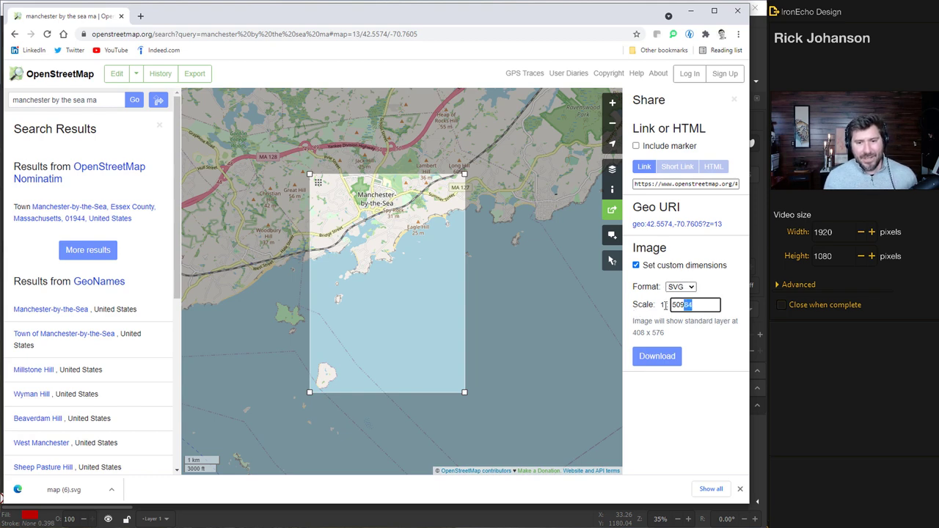
pyautogui.write('12500')
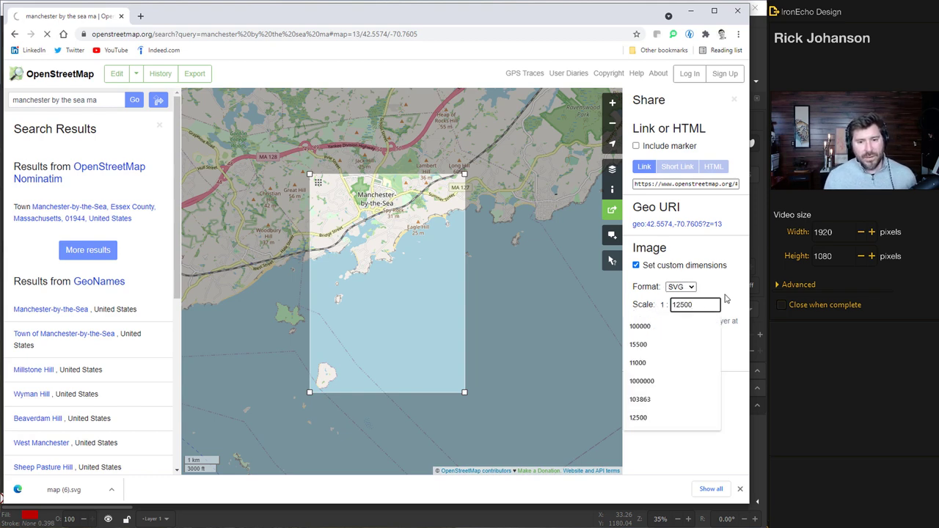
pyautogui.click(661, 307)
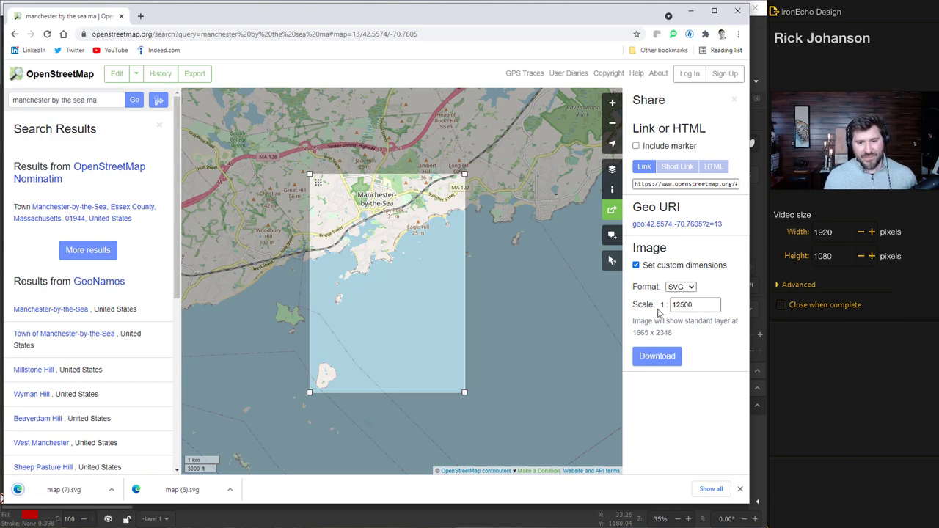
pyautogui.moveTo(695, 311); pyautogui.dragTo(668, 308)
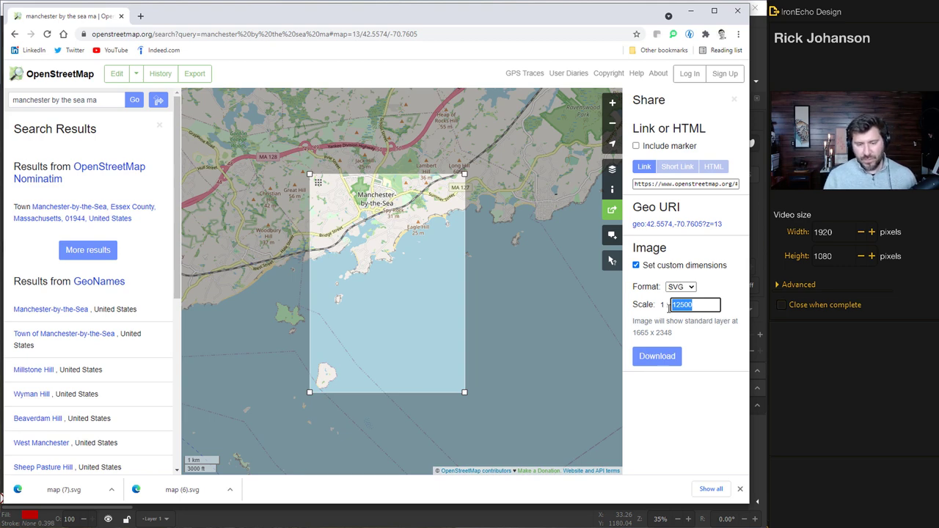
pyautogui.write('60000')
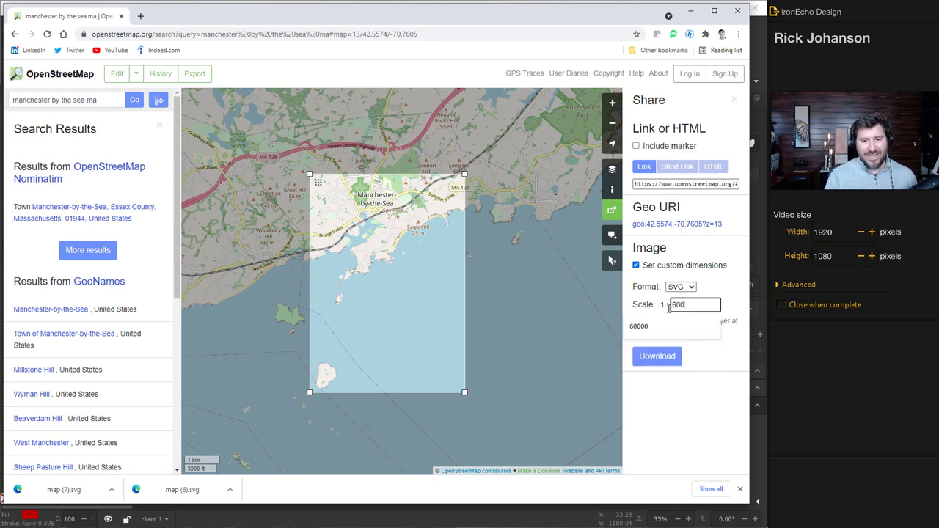
pyautogui.click(543, 282)
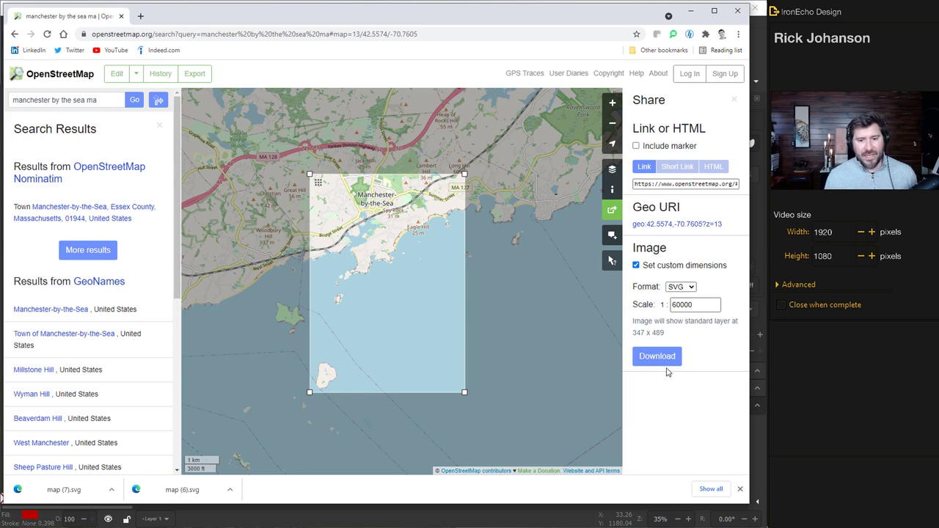
pyautogui.click(665, 361)
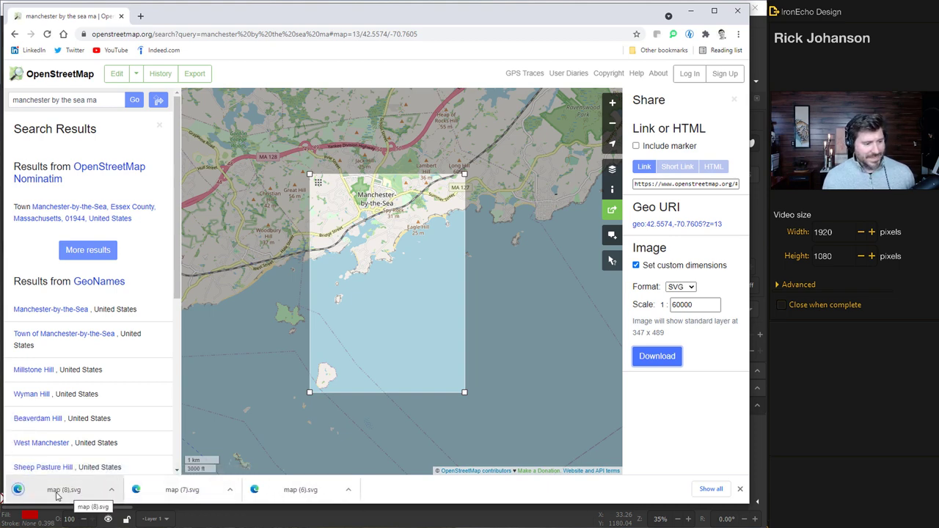
# Open the downloaded map (8).svg, view the Copyright and License page, then close the browser
pyautogui.click(46, 496)
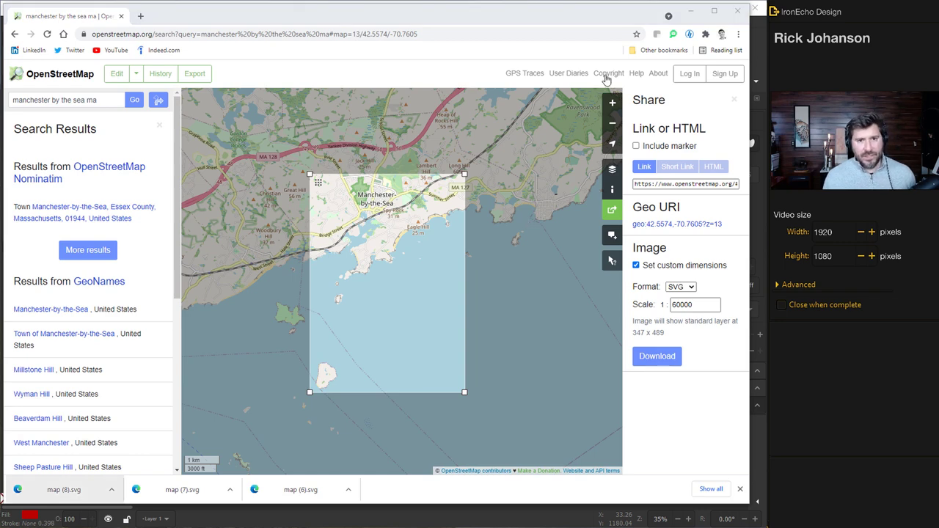
pyautogui.click(605, 77)
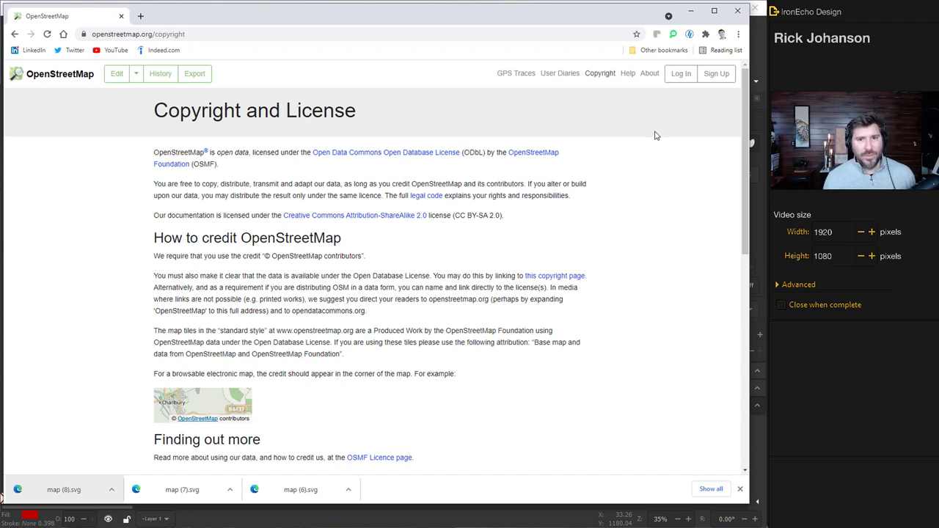
pyautogui.click(737, 10)
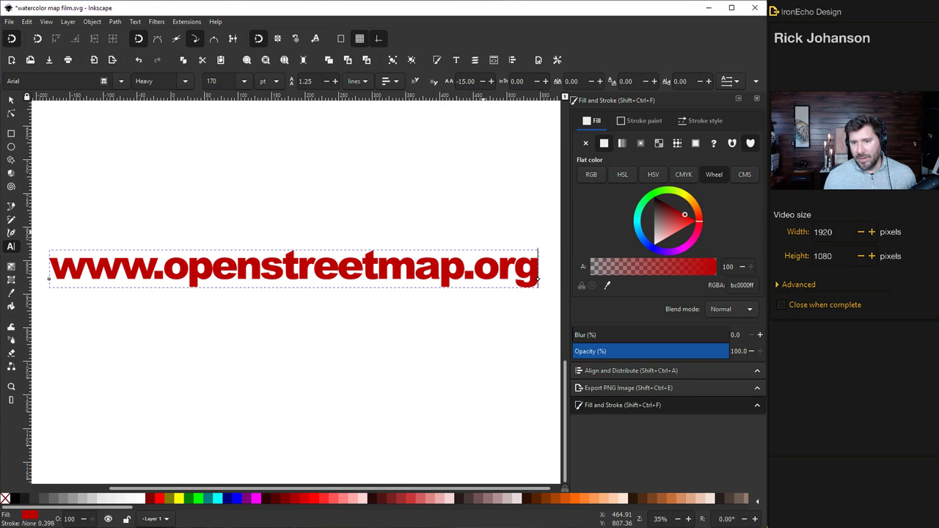
# Import the downloaded map SVG into the poster as an editable group of objects
pyautogui.keyDown('ctrl'); pyautogui.scroll(-5, 400, 360); pyautogui.keyUp('ctrl')
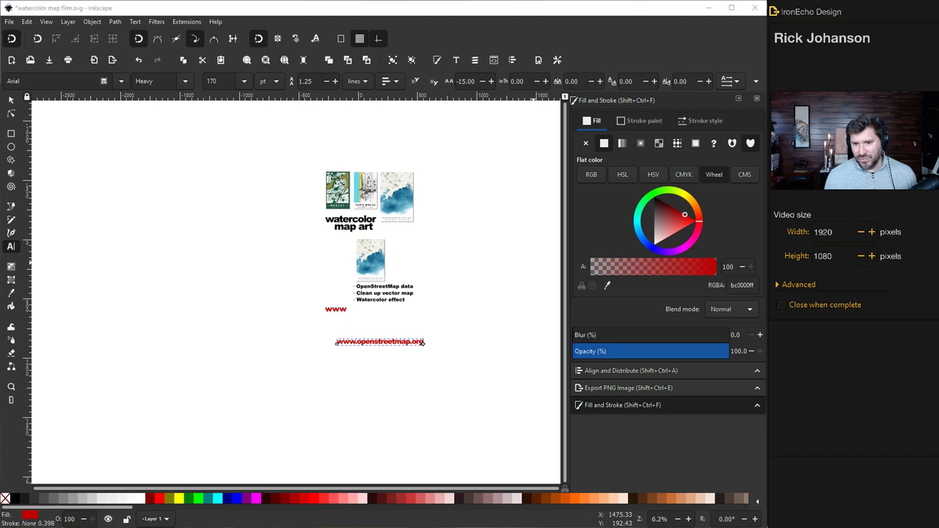
pyautogui.moveTo(372, 383); pyautogui.dragTo(293, 388)
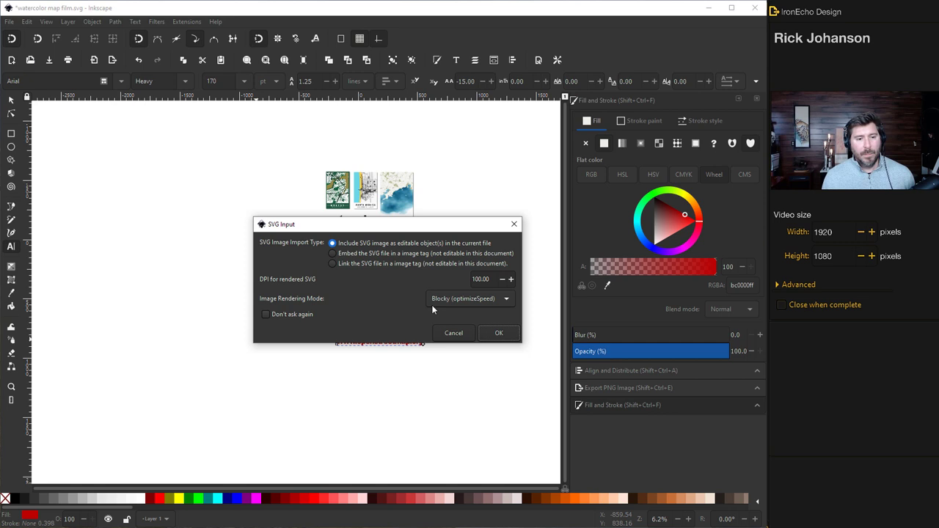
pyautogui.click(500, 334)
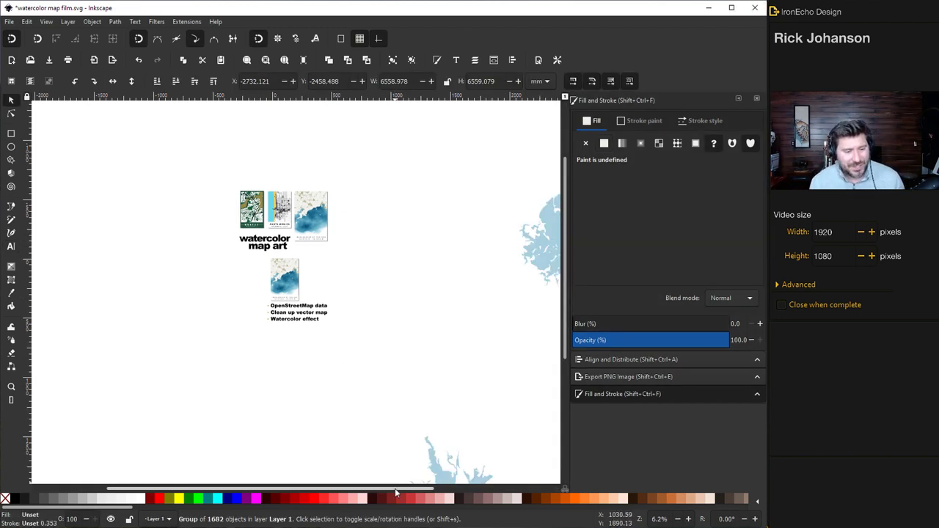
# Zoom in to about 35% on Manchester-by-the-Sea and the sea just below it
pyautogui.hscroll(2, 479, 490)
pyautogui.scroll(3, 443, 196)
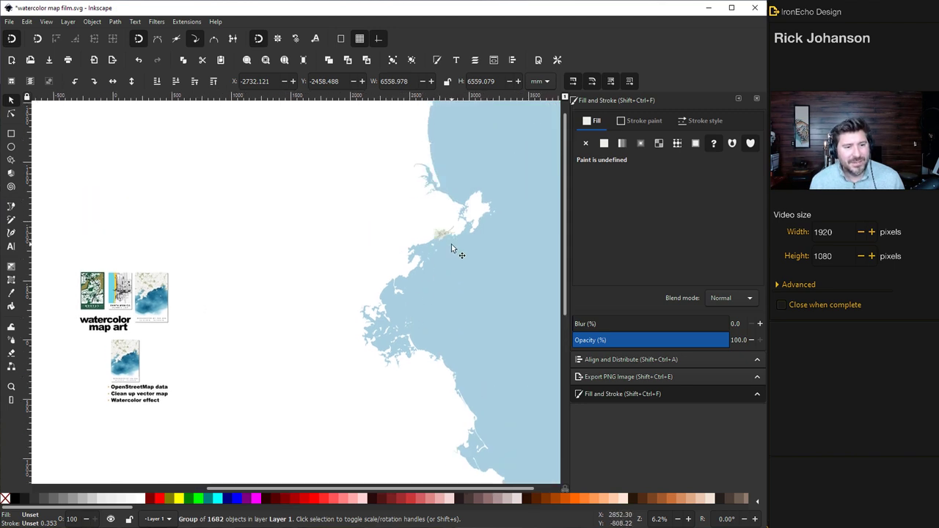
pyautogui.scroll(2, 438, 247)
pyautogui.scroll(2, 438, 246)
pyautogui.scroll(1, 447, 239)
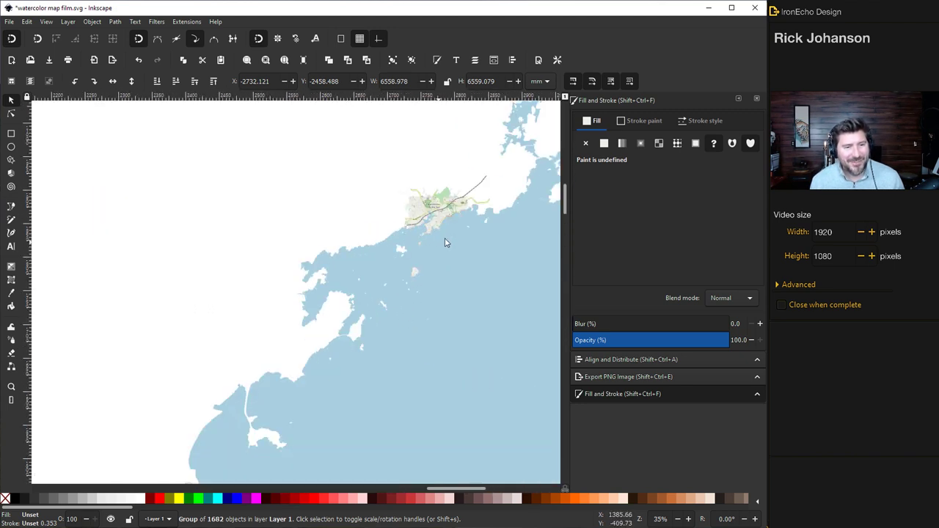
pyautogui.scroll(-1, 455, 242)
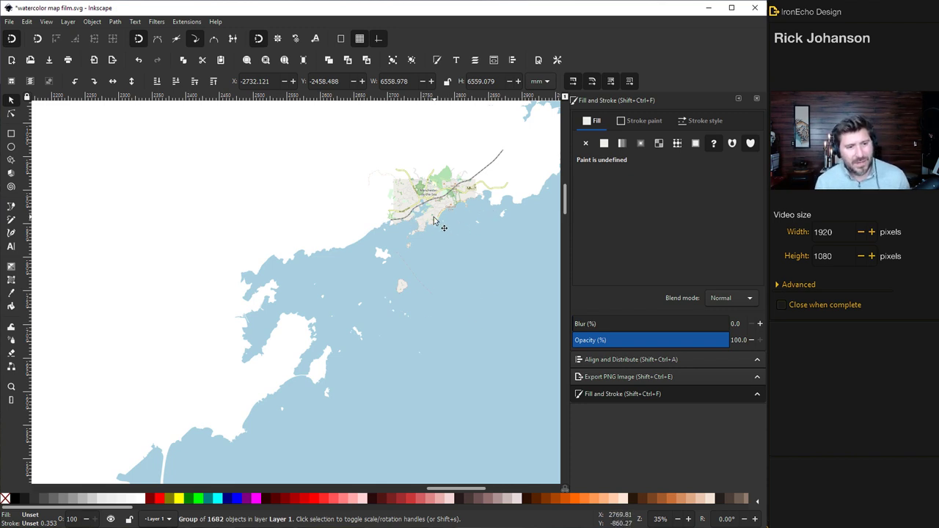
# Draw a closed four-corner Bezier outline around the town and sea, with no fill
pyautogui.click(232, 236)
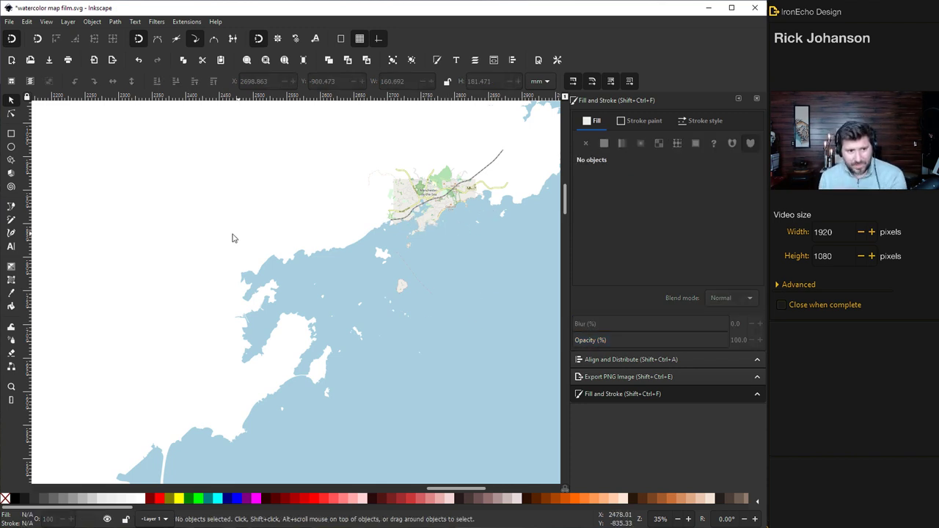
pyautogui.click(12, 209)
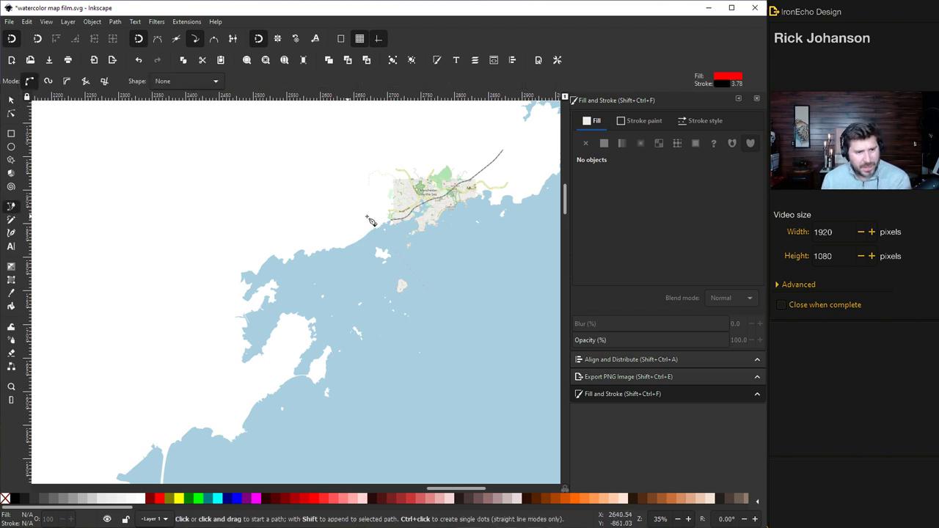
pyautogui.click(393, 311)
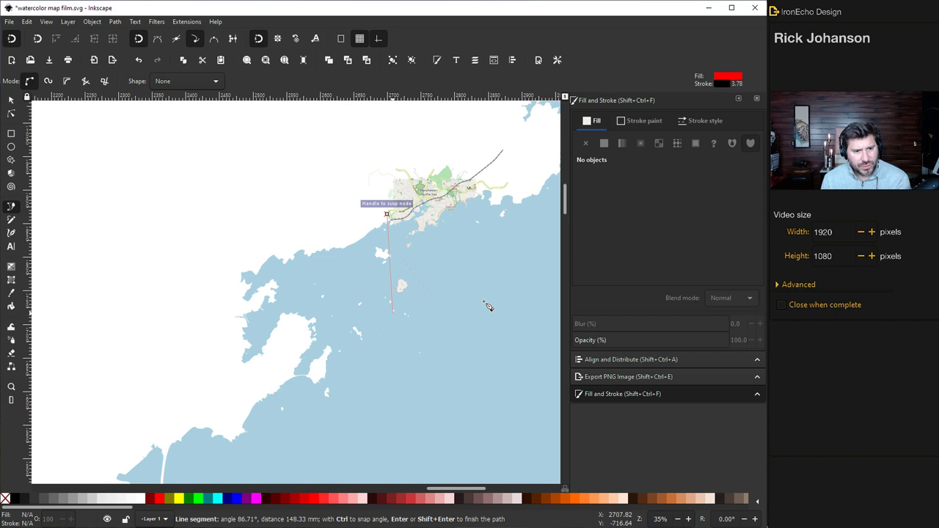
pyautogui.click(486, 195)
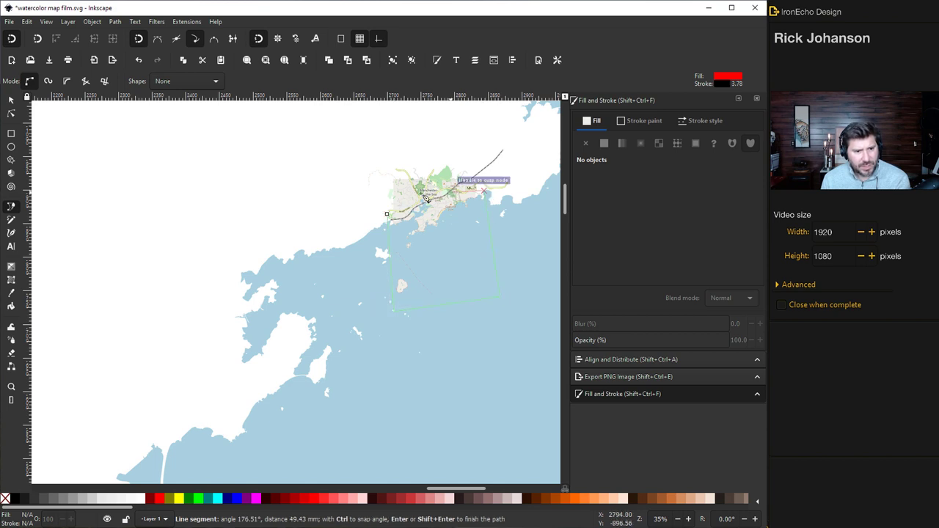
pyautogui.click(389, 215)
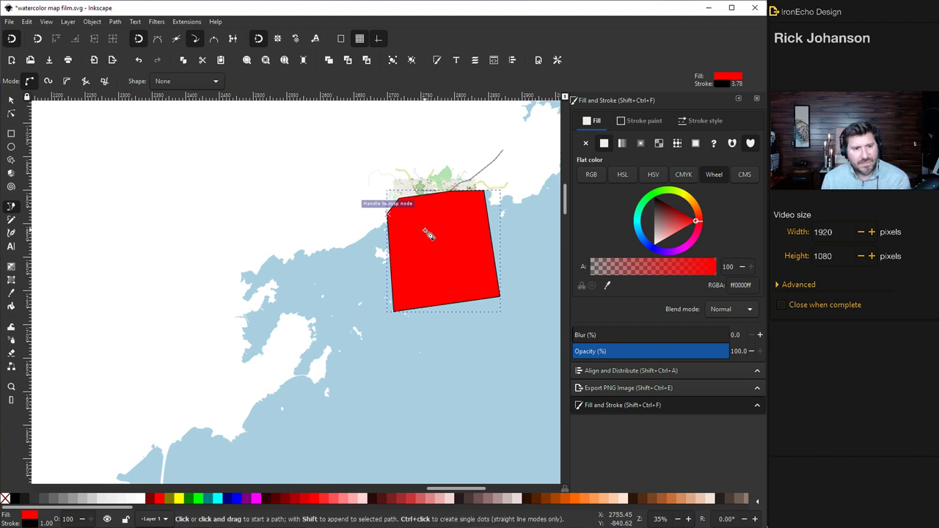
pyautogui.click(585, 144)
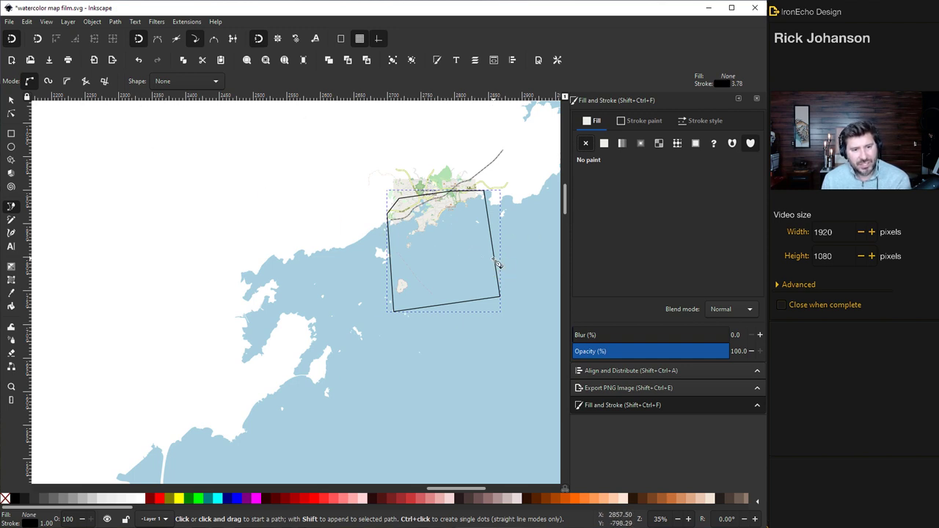
# Convert the frame to a path, then select the light-blue sea path inside the map group
pyautogui.click(114, 21)
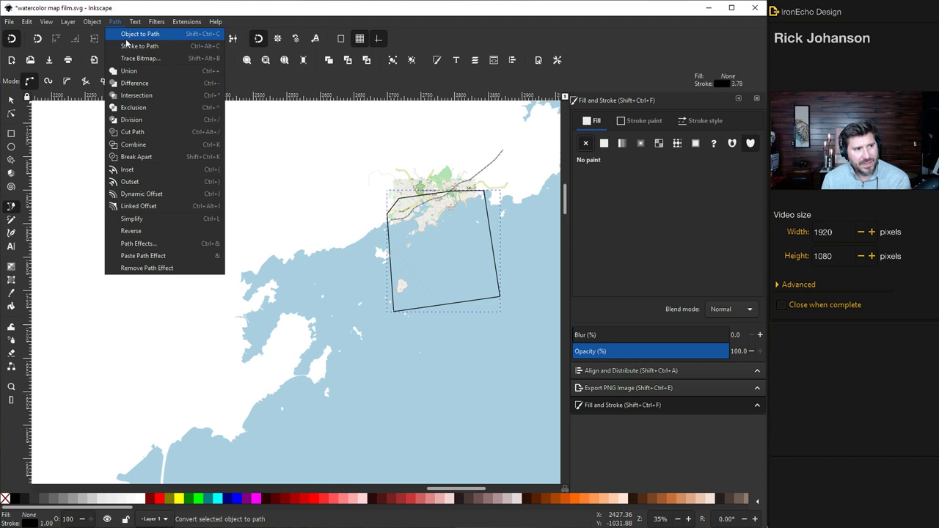
pyautogui.click(133, 41)
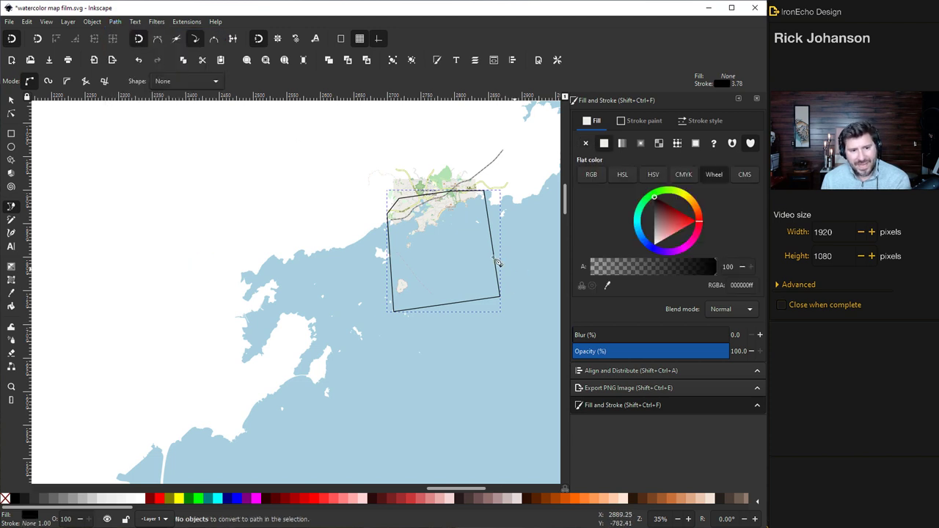
pyautogui.click(11, 100)
pyautogui.click(529, 245)
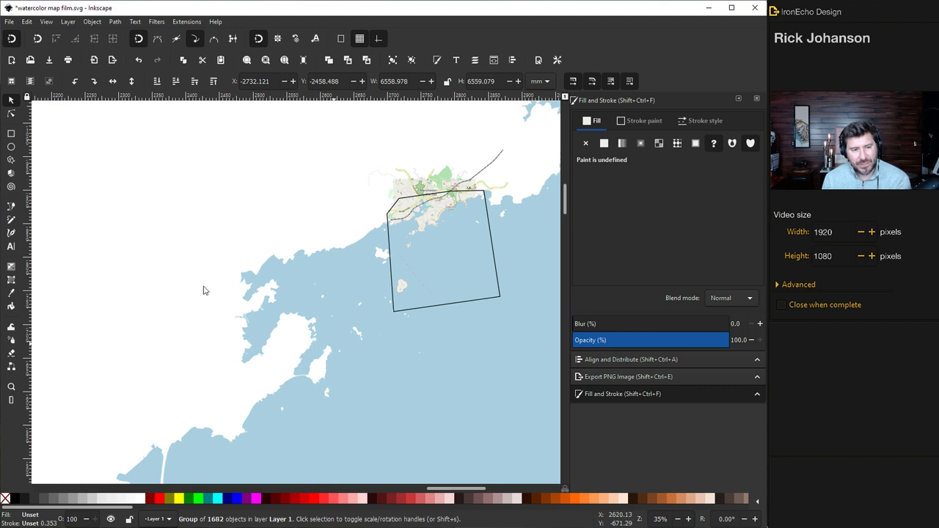
pyautogui.click(117, 22)
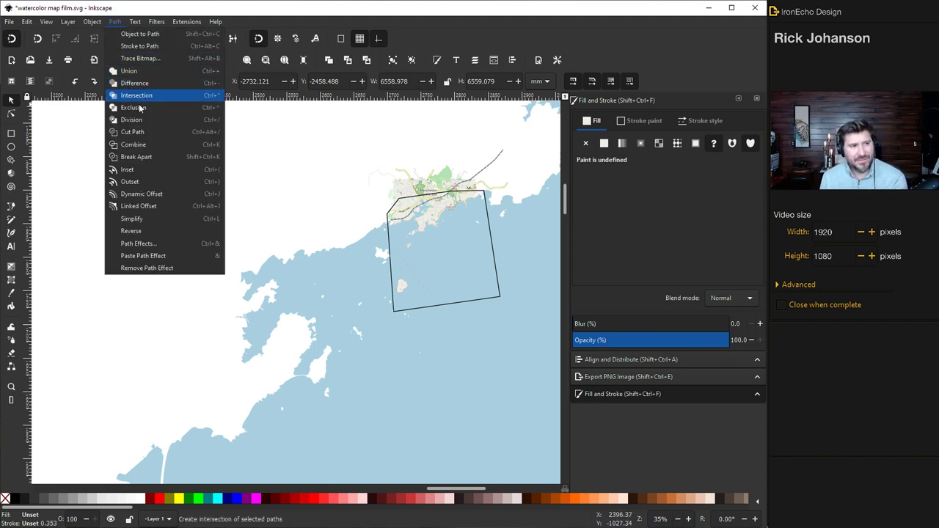
pyautogui.click(113, 22)
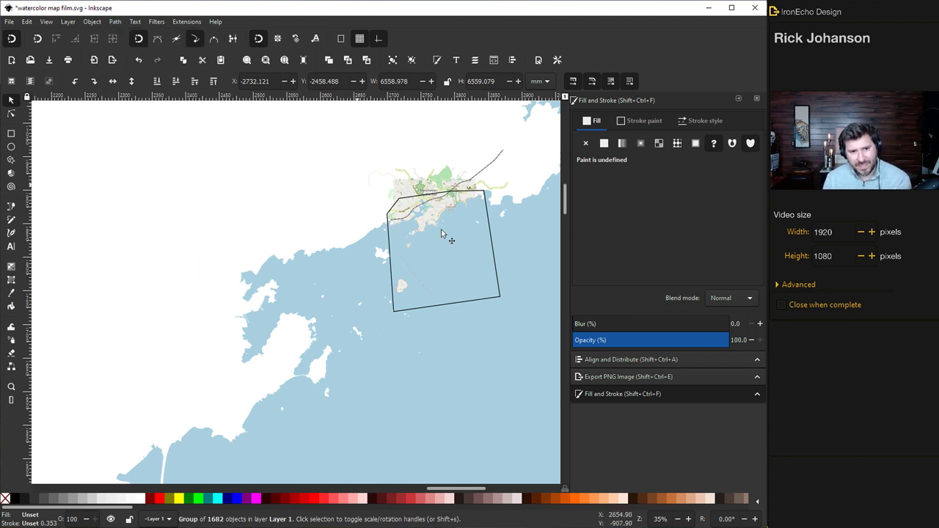
pyautogui.doubleClick(538, 249)
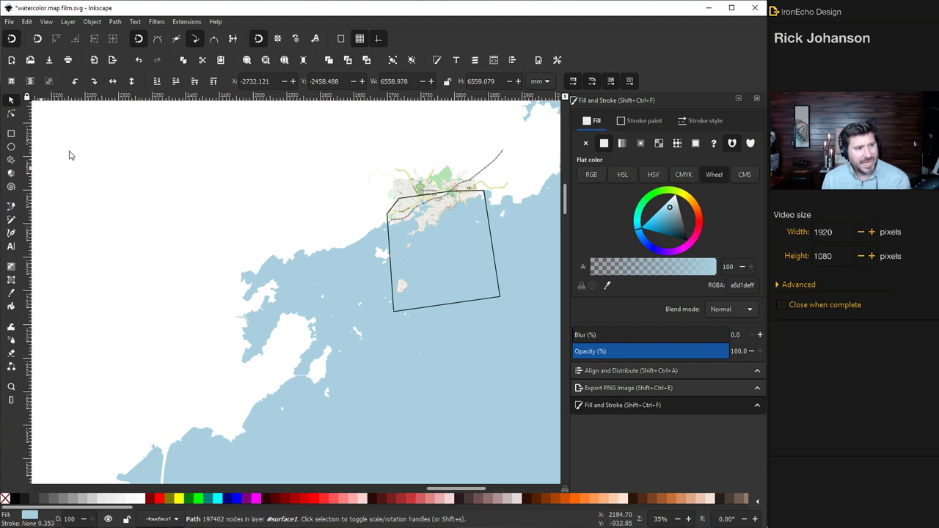
# Try ungrouping the sea, then apply Difference with the frame outline to get one light-blue sea path
pyautogui.click(97, 22)
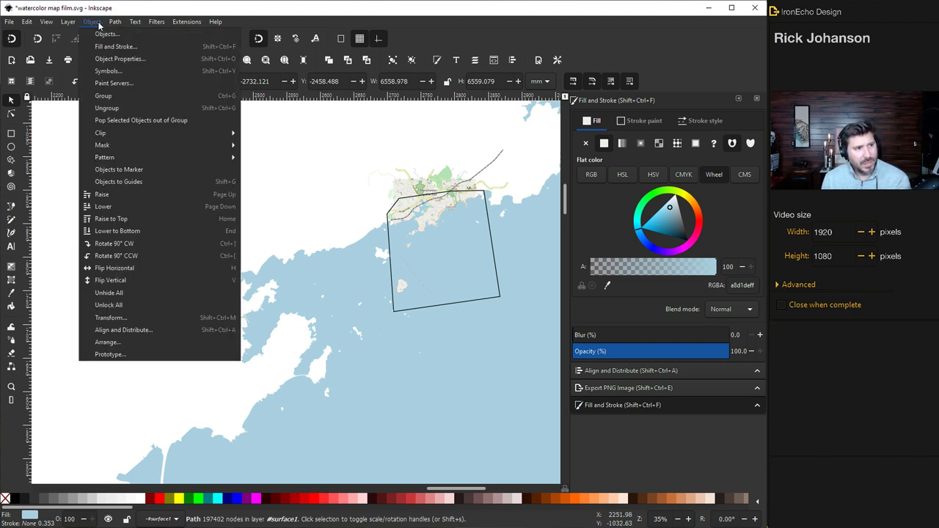
pyautogui.click(115, 111)
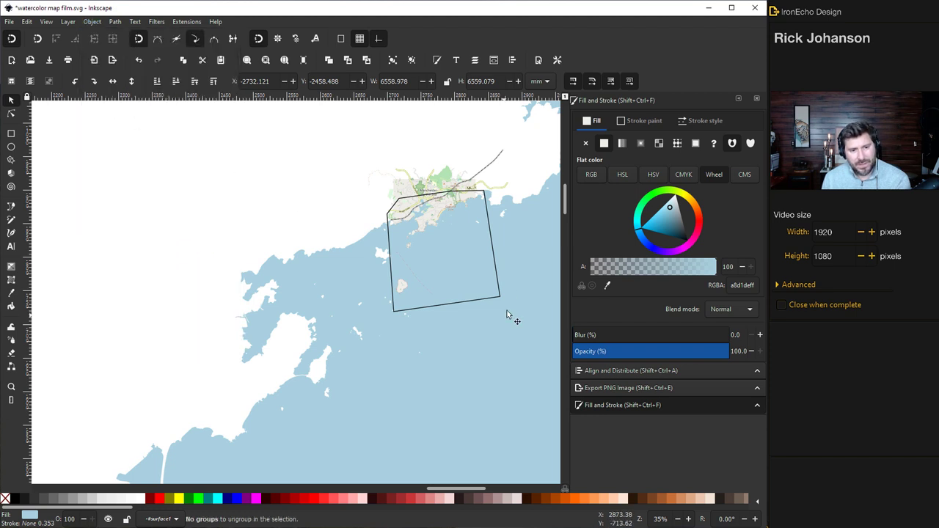
pyautogui.keyDown('shift'); pyautogui.click(496, 273); pyautogui.keyUp('shift')
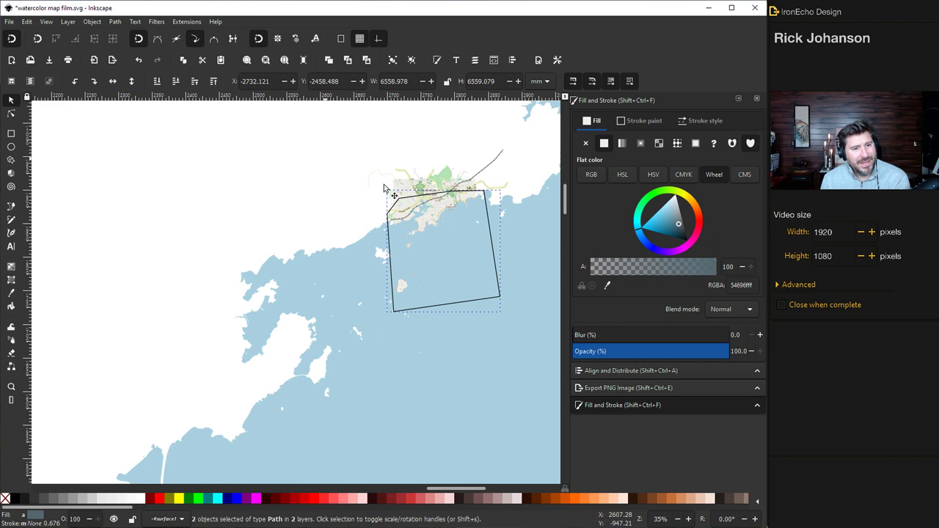
pyautogui.click(116, 21)
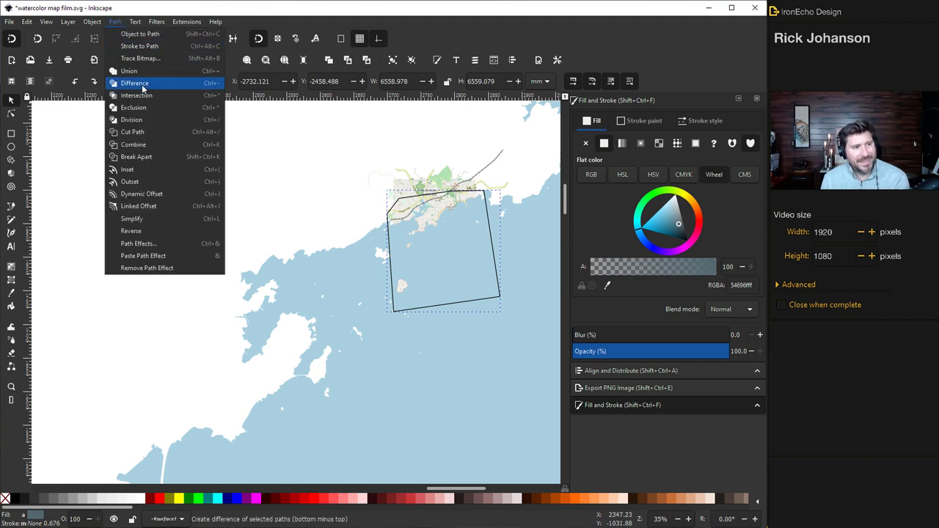
pyautogui.click(137, 78)
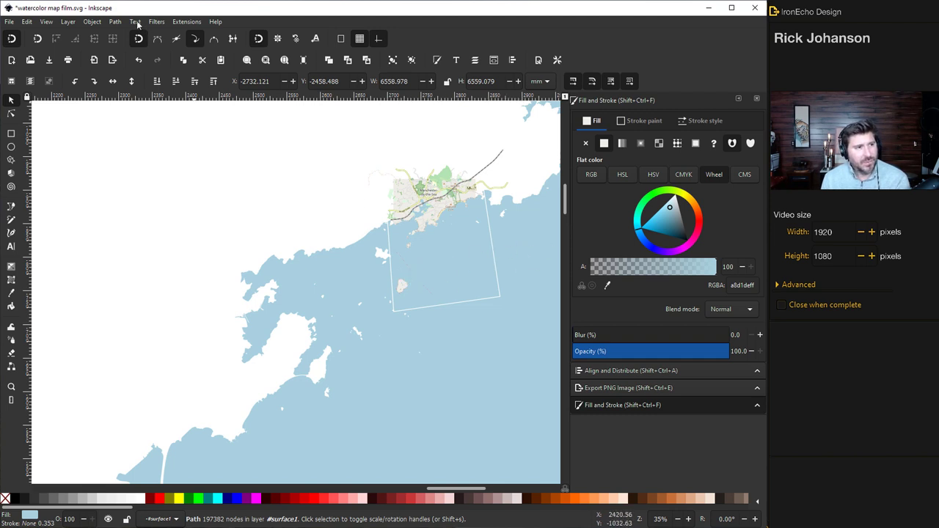
# Break the sea path apart into pieces and delete the big sea piece
pyautogui.click(115, 22)
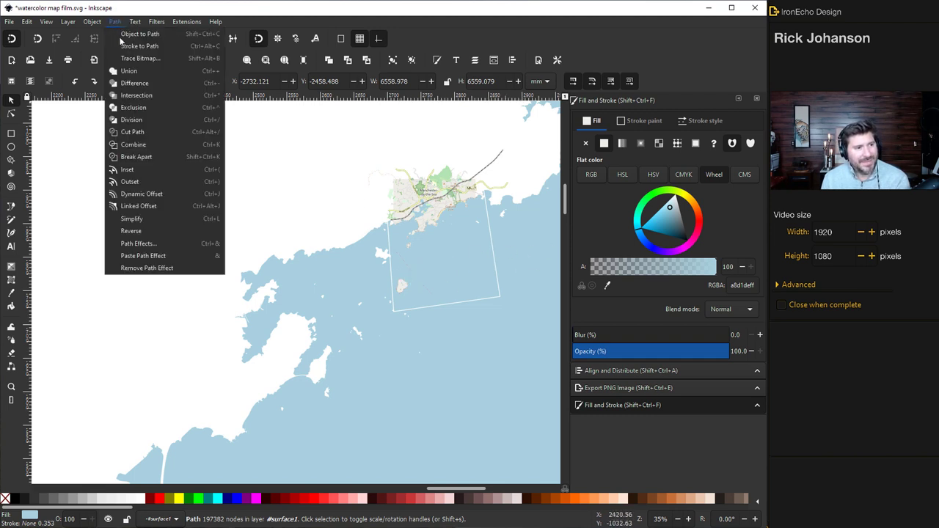
pyautogui.click(135, 155)
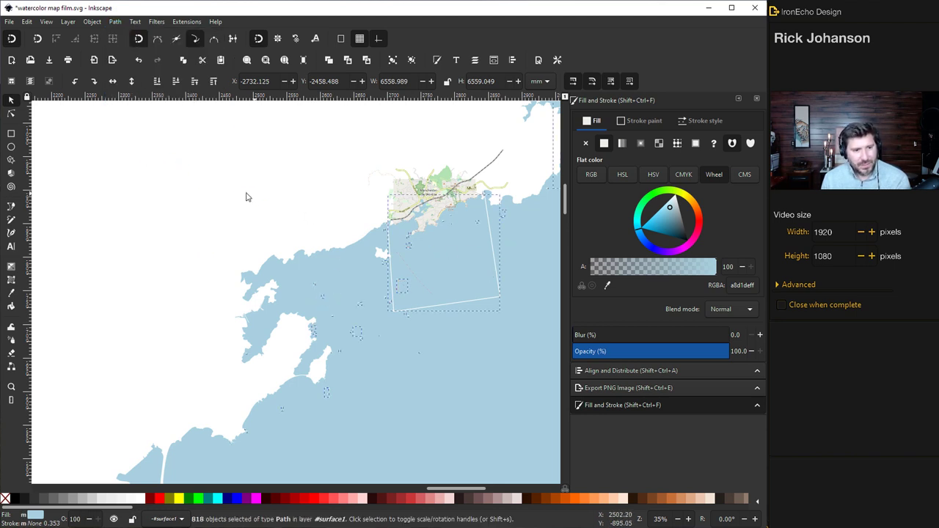
pyautogui.press('Escape')
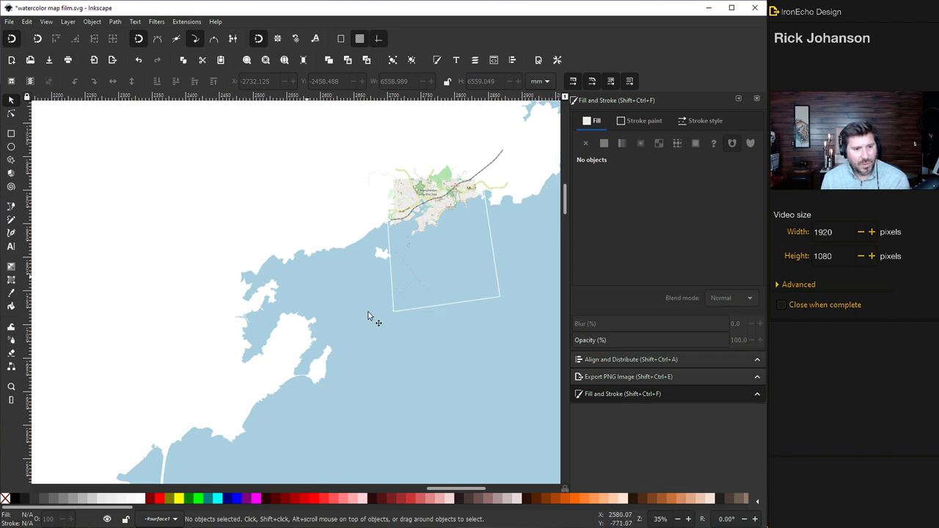
pyautogui.click(486, 357)
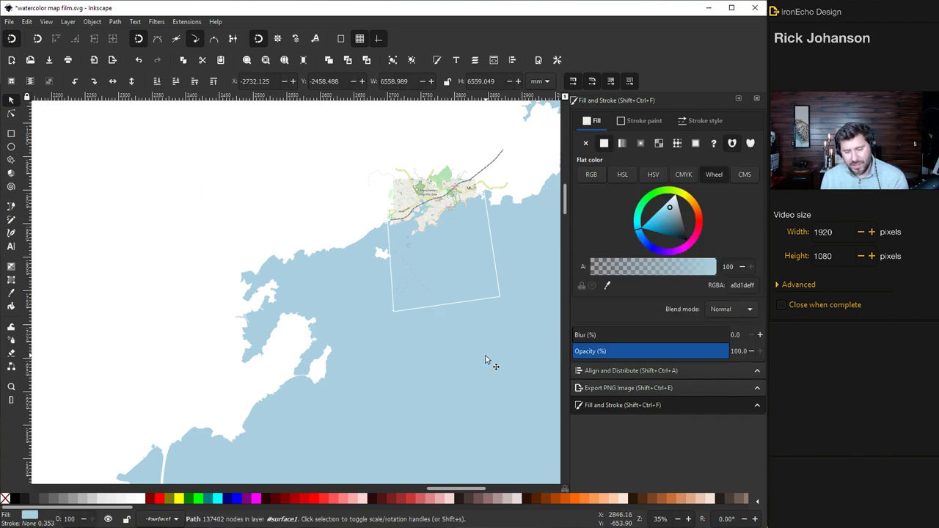
pyautogui.press('Delete')
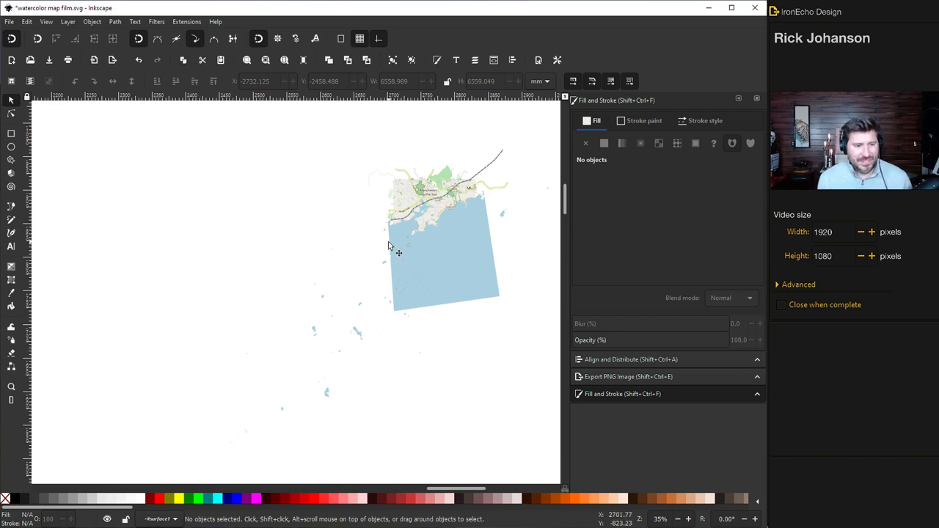
# Duplicate the blue sea shape, move the copy left of the map, and save
pyautogui.click(460, 240)
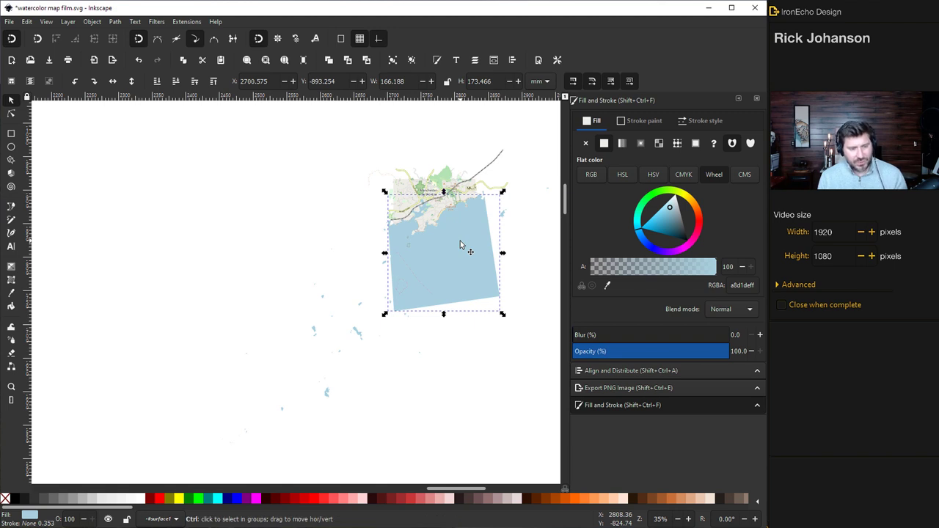
pyautogui.hotkey('ctrl', 'd')
pyautogui.moveTo(468, 246); pyautogui.dragTo(284, 250)
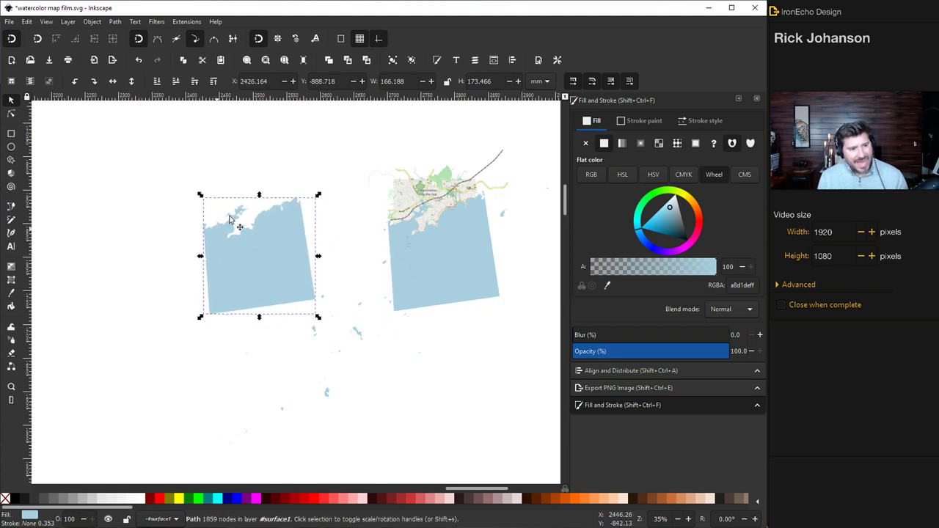
pyautogui.press('Escape')
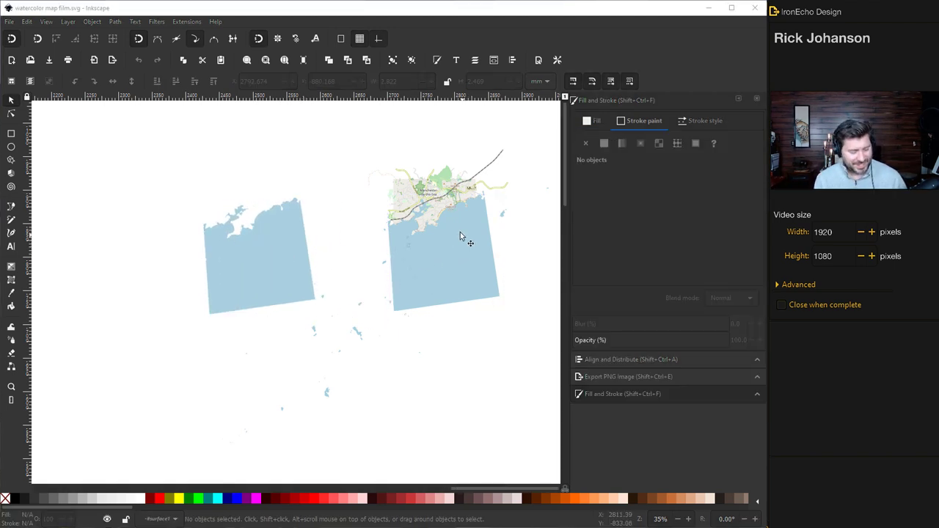
pyautogui.scroll(2, 462, 218)
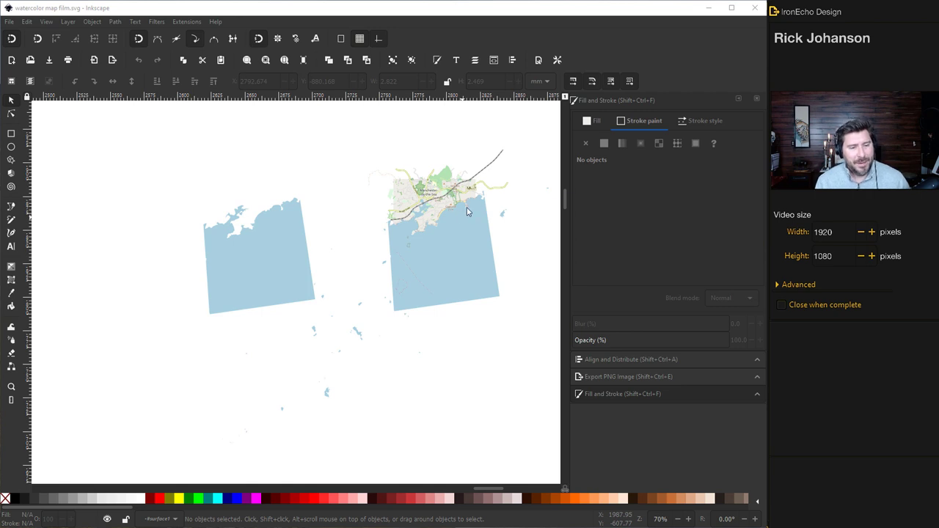
pyautogui.scroll(2, 466, 211)
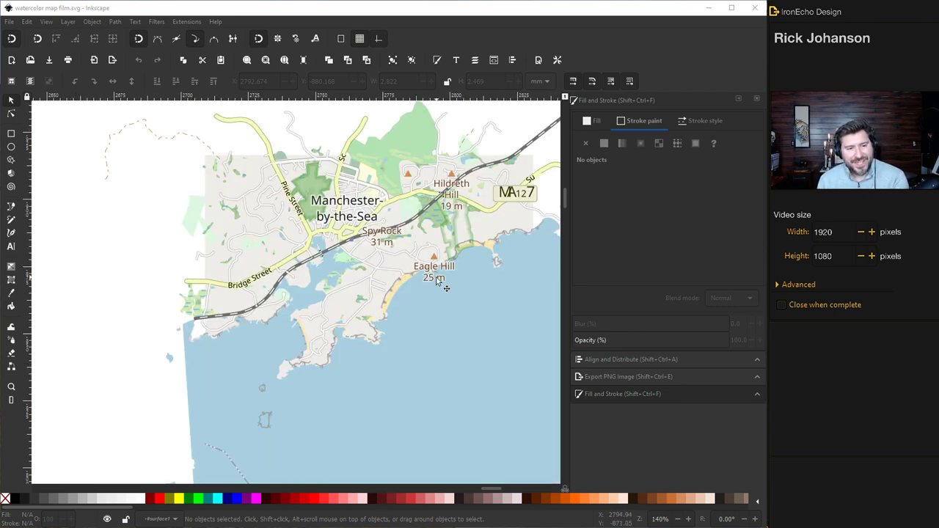
# Select all objects with the Eagle Hill marker's orange fill and delete the three hill markers
pyautogui.click(27, 21)
pyautogui.moveTo(57, 234)
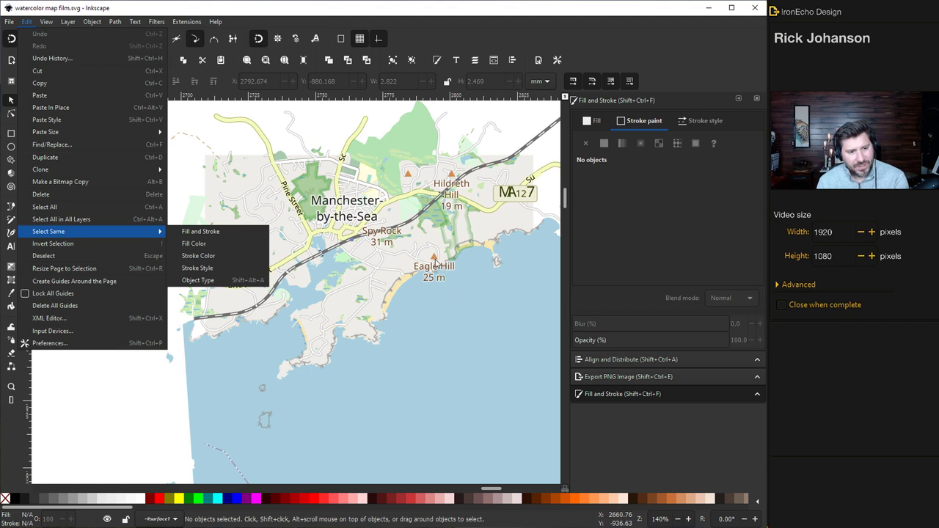
pyautogui.click(435, 261)
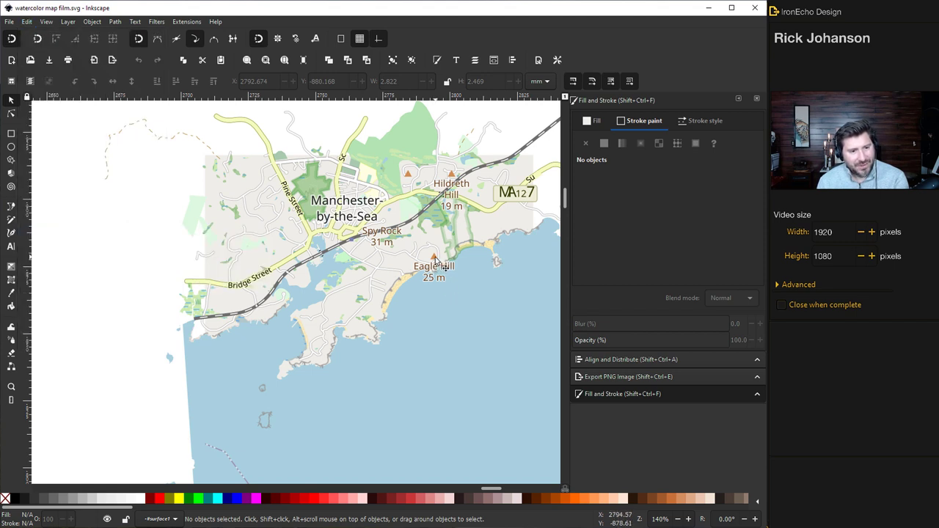
pyautogui.click(446, 270)
pyautogui.hotkey('ctrl', 'shift', 'f')
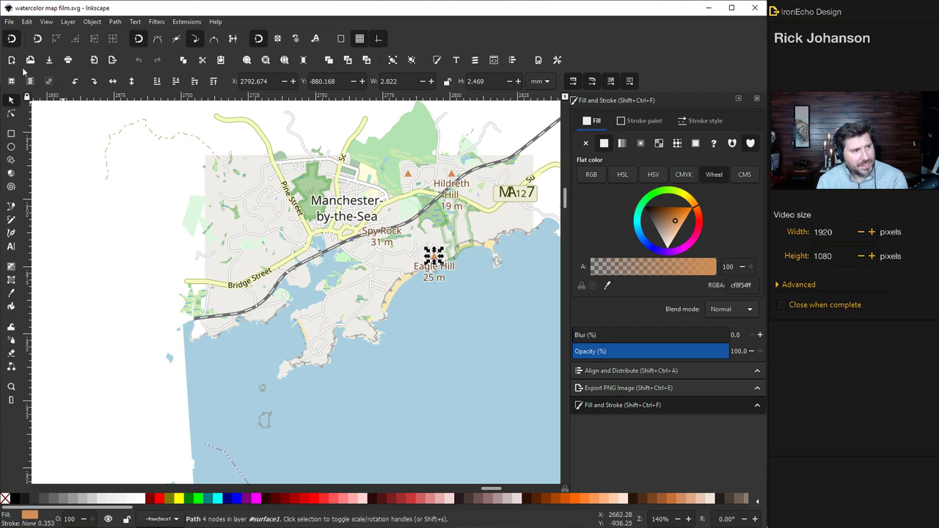
pyautogui.click(27, 21)
pyautogui.moveTo(49, 234)
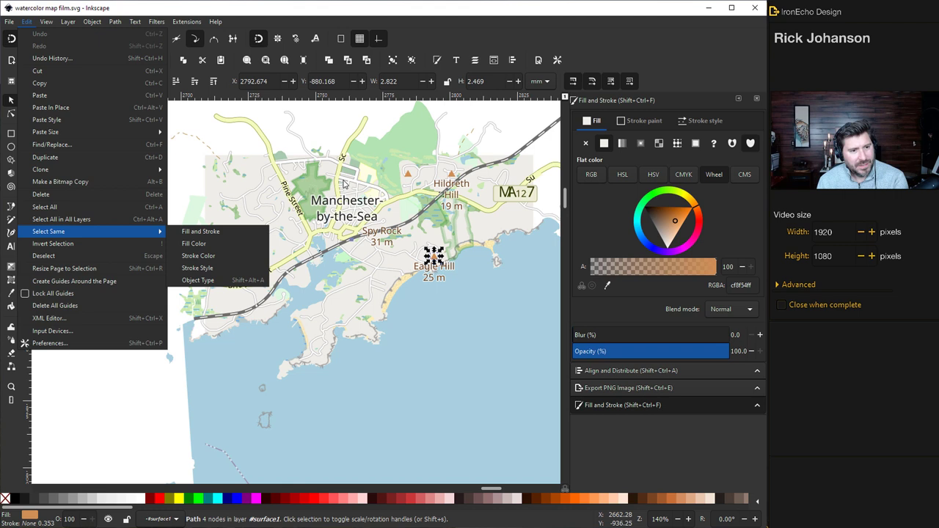
pyautogui.click(206, 249)
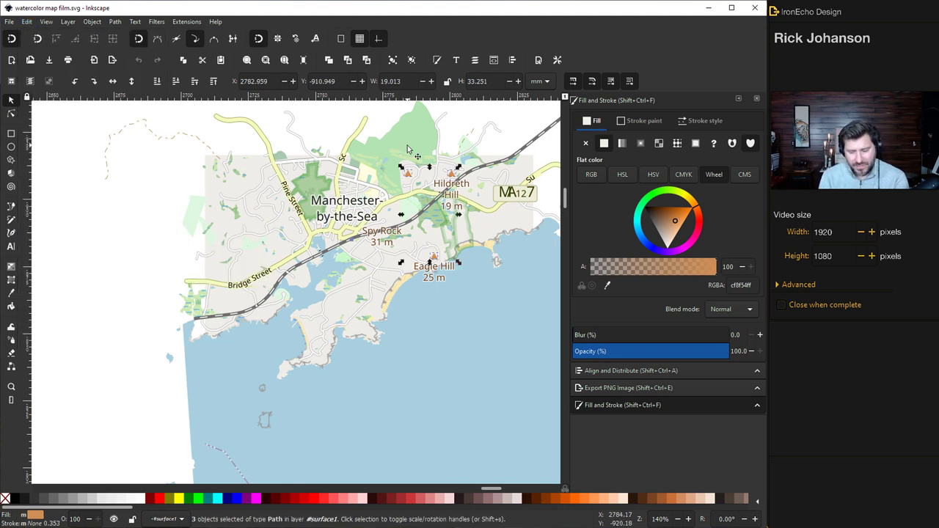
pyautogui.press('Delete')
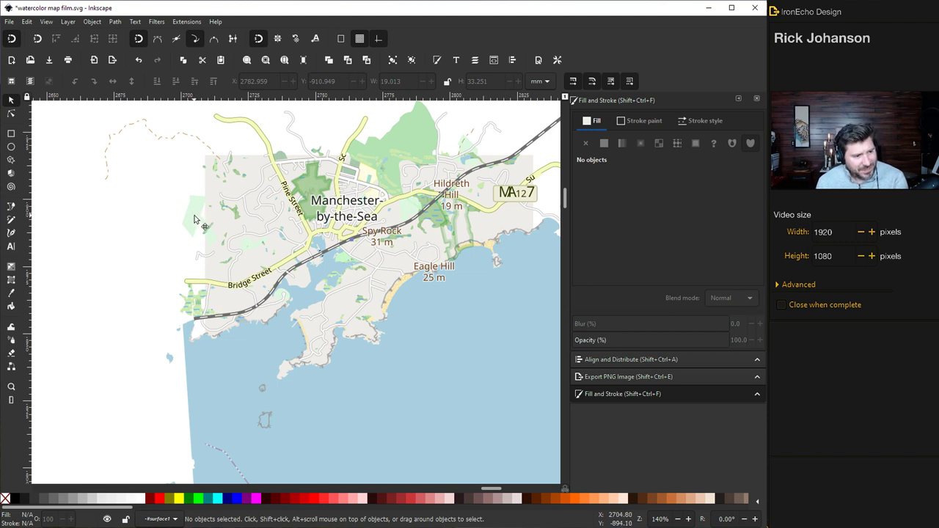
# Select every patch sharing the pale green fill, then clear the selection
pyautogui.click(201, 217)
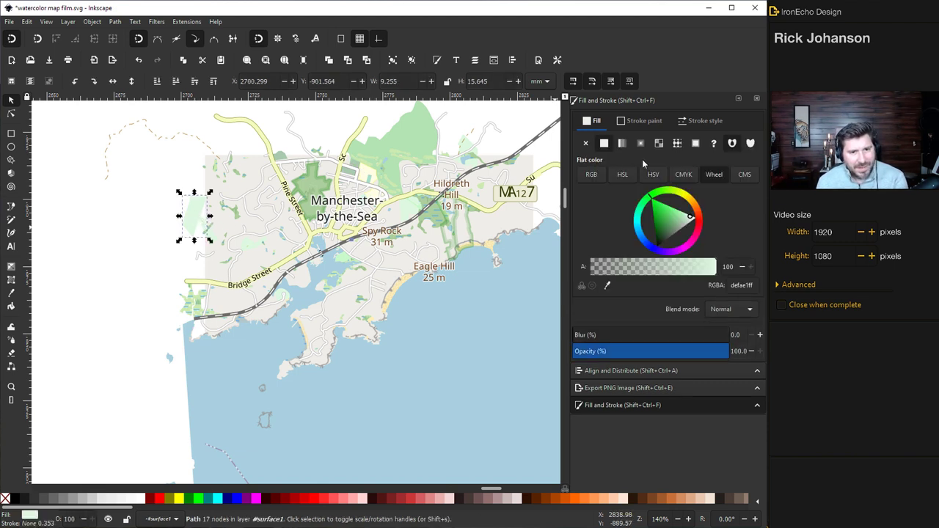
pyautogui.click(26, 21)
pyautogui.moveTo(70, 232)
pyautogui.click(195, 244)
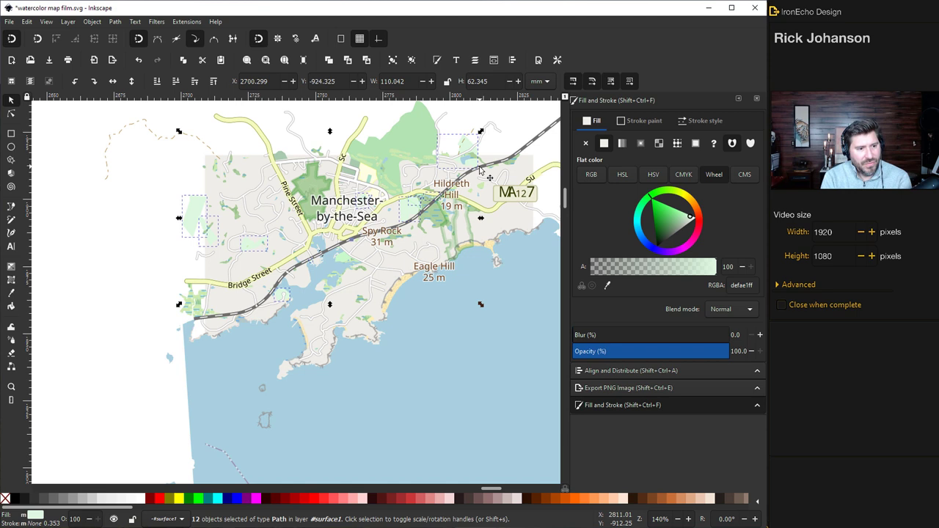
pyautogui.press('Escape')
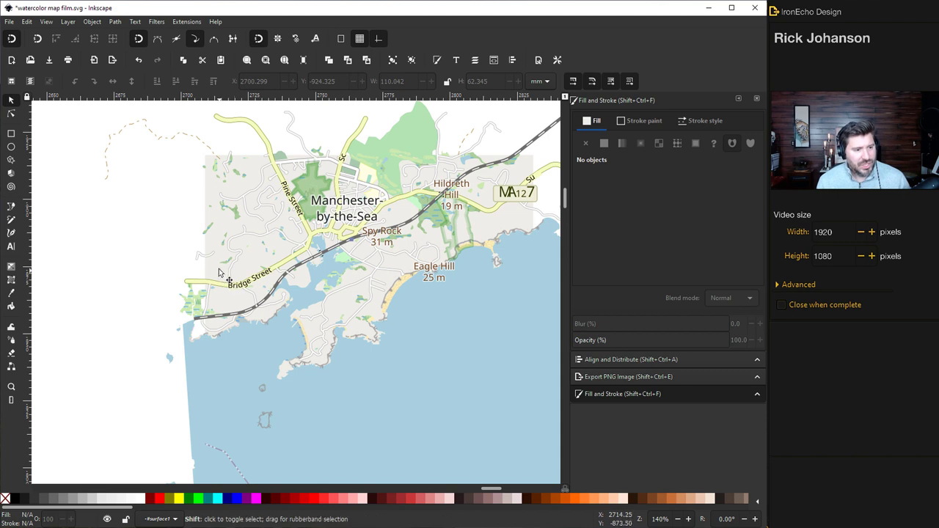
# Delete the Bridge Street, Manchester-by-the-Sea, Pine Street and hill name labels, then save
pyautogui.moveTo(217, 266); pyautogui.dragTo(279, 293)
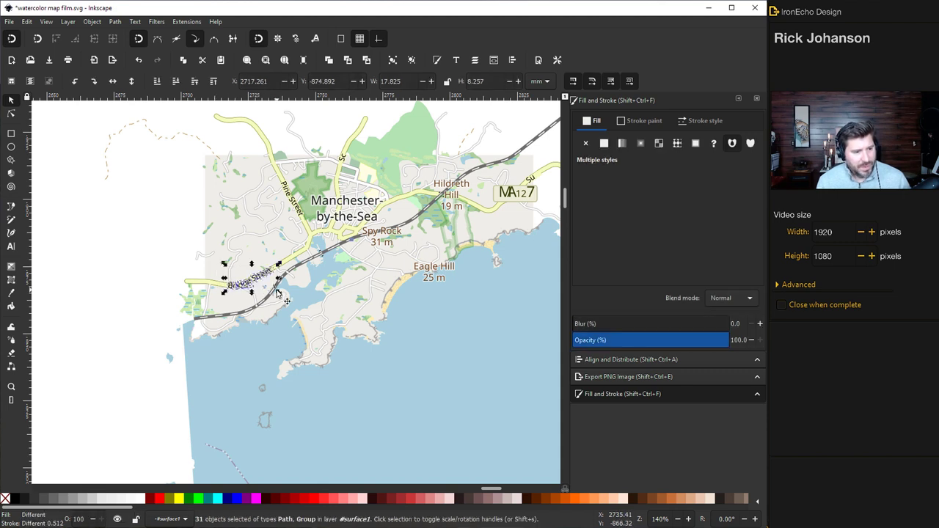
pyautogui.moveTo(308, 187); pyautogui.dragTo(381, 226)
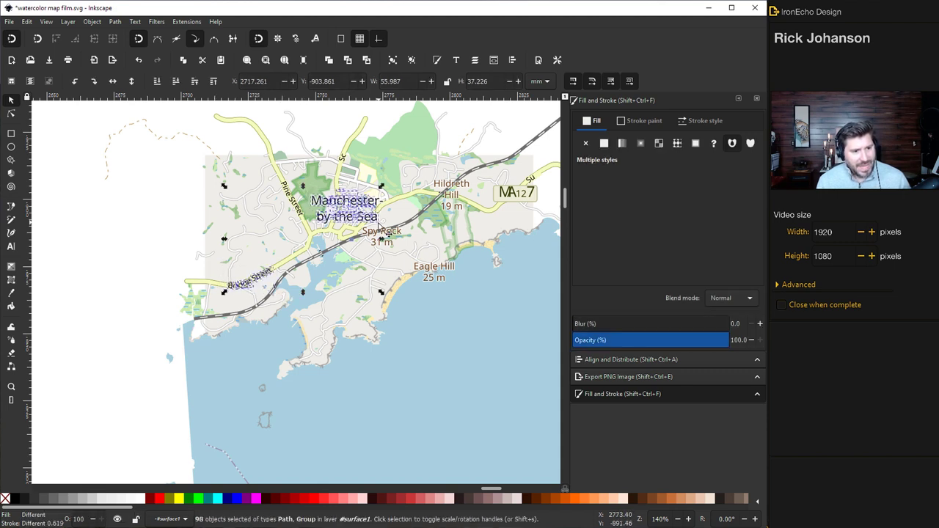
pyautogui.moveTo(277, 178); pyautogui.dragTo(315, 230)
pyautogui.moveTo(438, 279); pyautogui.dragTo(465, 293)
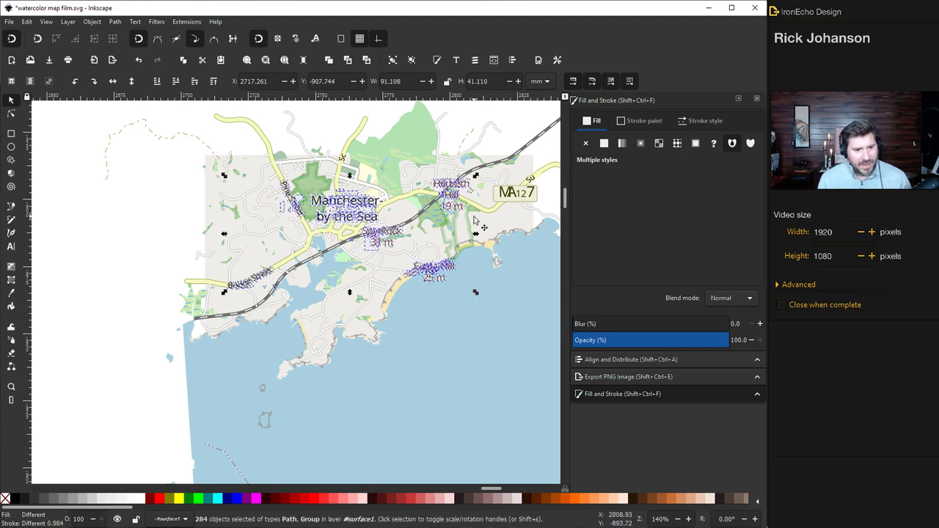
pyautogui.press('Delete')
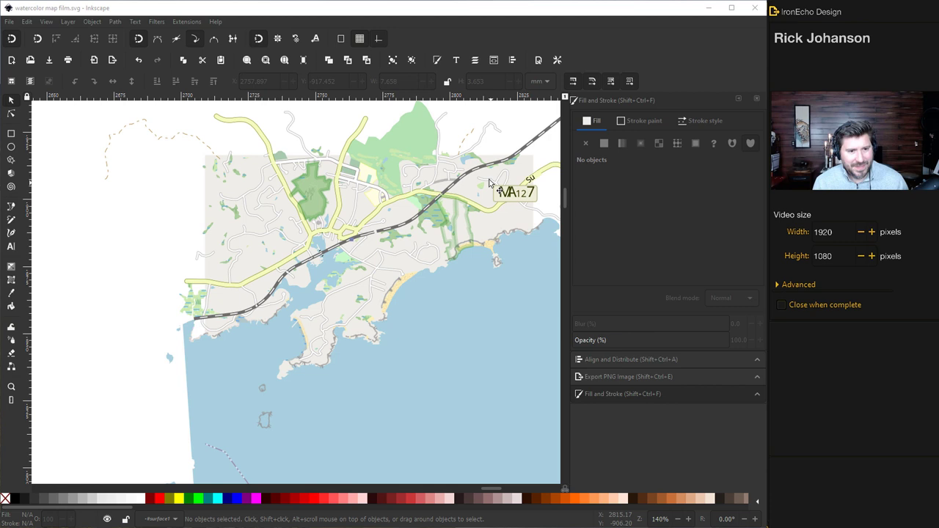
pyautogui.hotkey('ctrl', 's')
# Delete the MA127 route shield and its leftover pieces
pyautogui.moveTo(526, 206); pyautogui.dragTo(541, 203)
pyautogui.press('Delete')
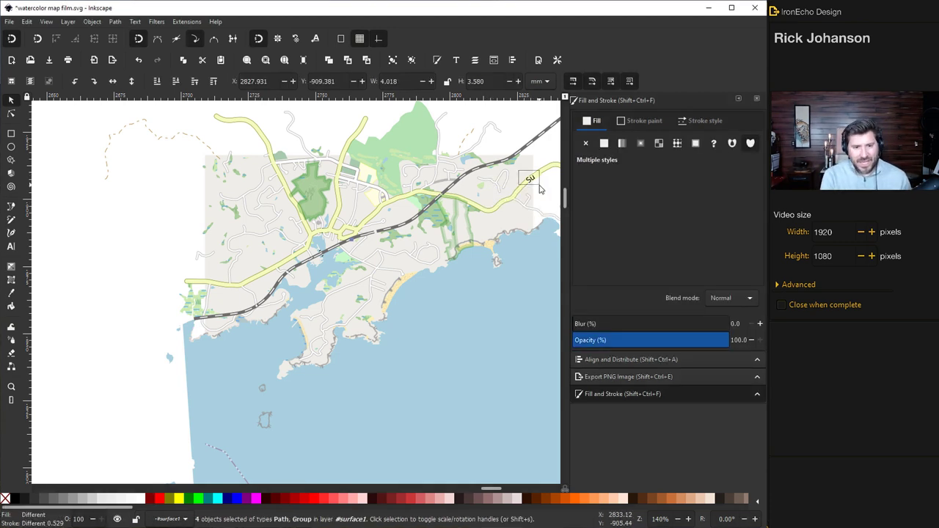
pyautogui.press('Delete')
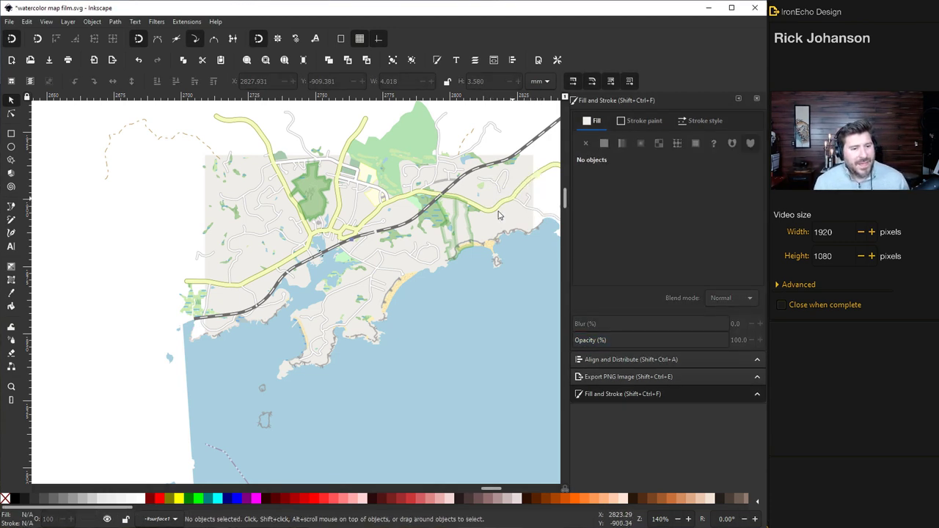
pyautogui.scroll(1, 401, 250)
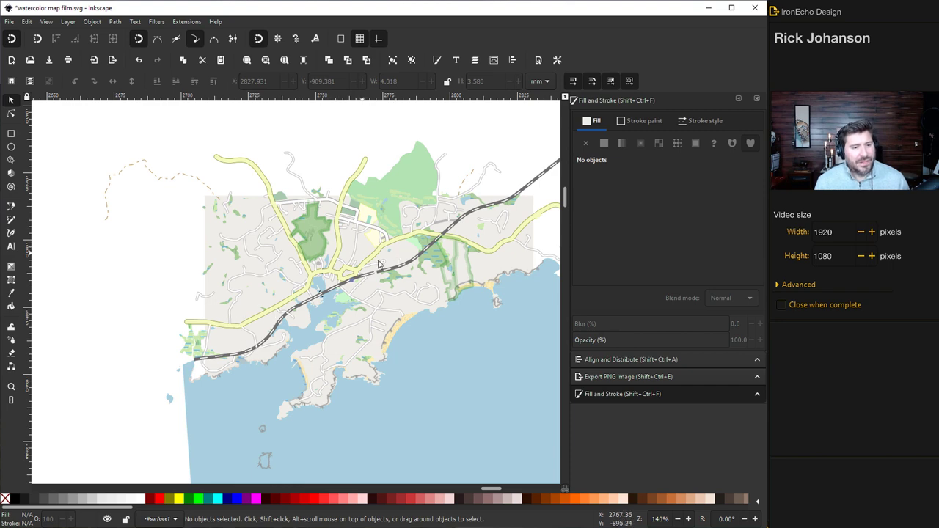
pyautogui.moveTo(494, 489); pyautogui.dragTo(502, 490)
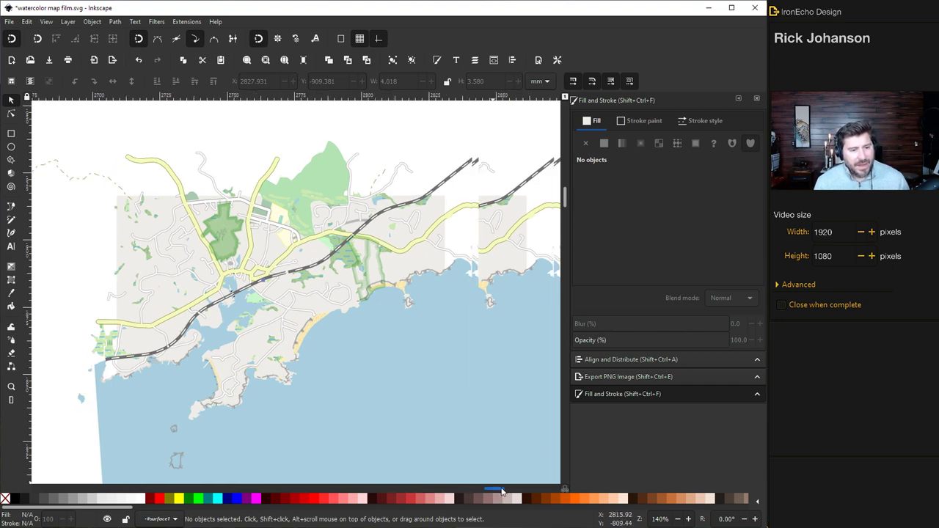
pyautogui.hscroll(-2, 454, 440)
pyautogui.hscroll(2, 445, 429)
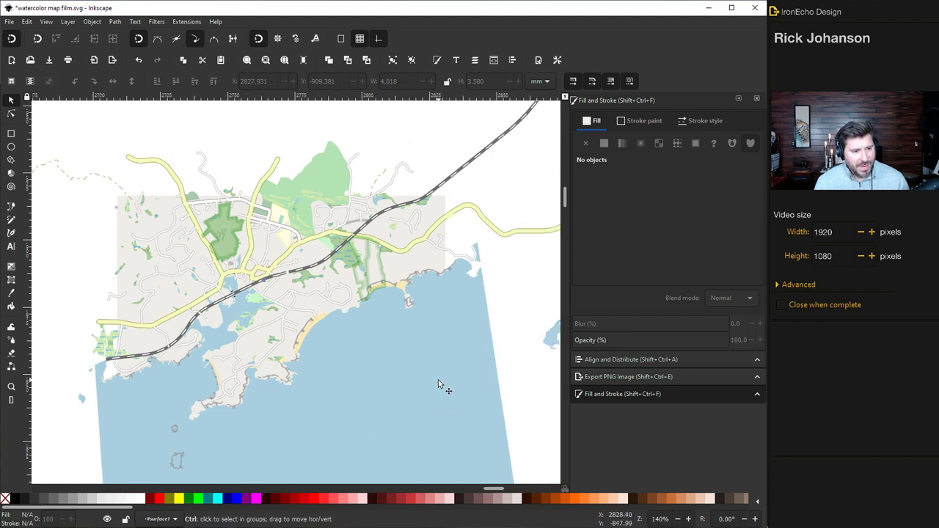
pyautogui.scroll(-1, 438, 379)
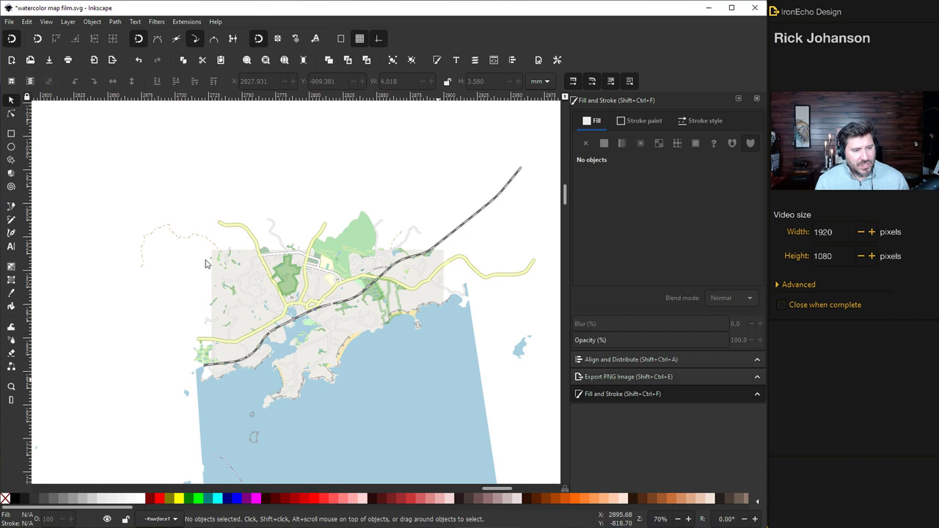
pyautogui.scroll(-1, 94, 150)
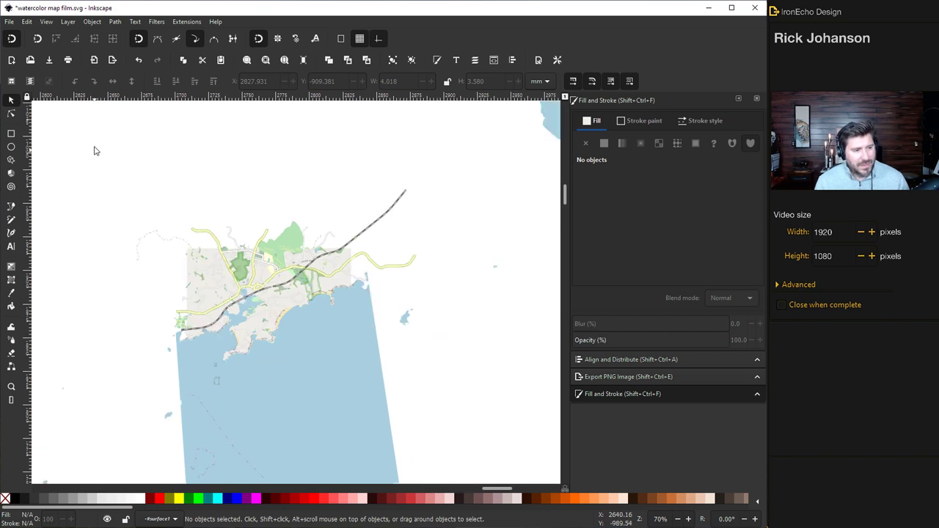
# Select all map pieces above the sea and scale their stroke width to 25%
pyautogui.moveTo(89, 159); pyautogui.dragTo(448, 363)
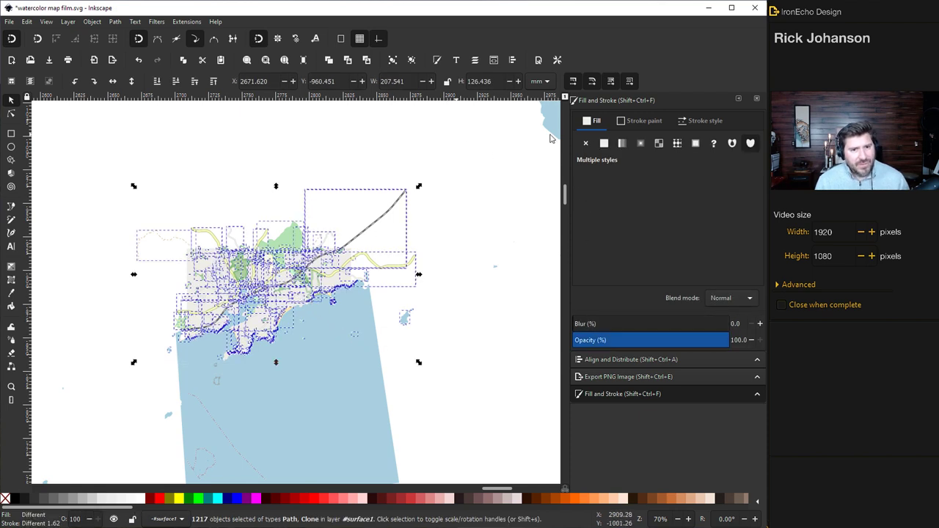
pyautogui.click(697, 122)
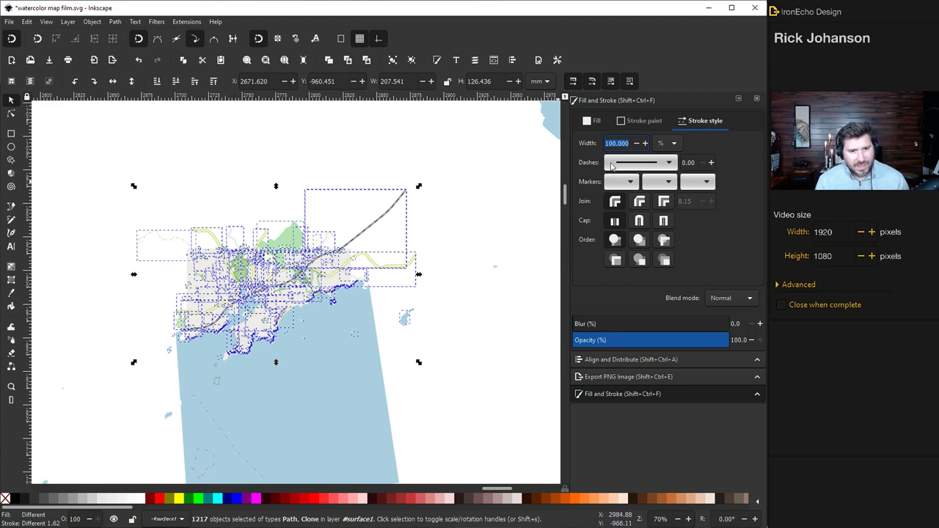
pyautogui.moveTo(609, 143); pyautogui.dragTo(629, 143)
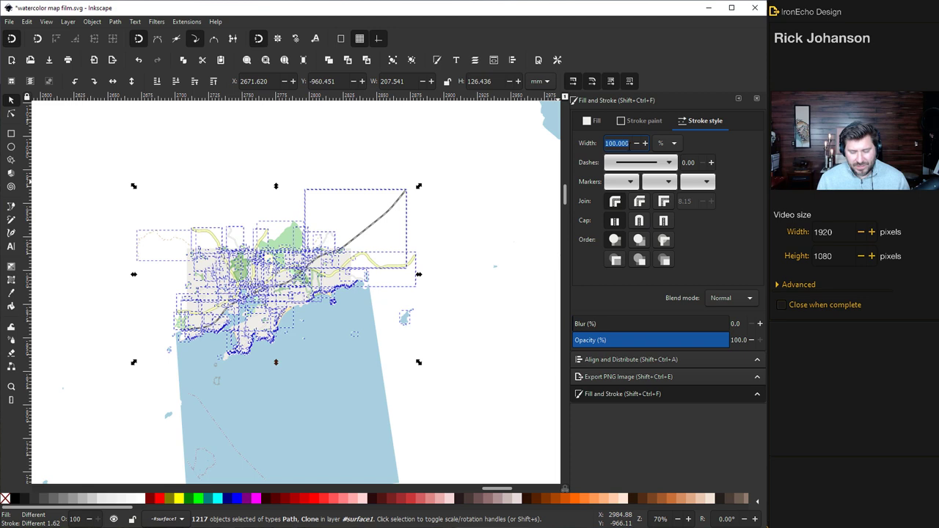
pyautogui.write('25')
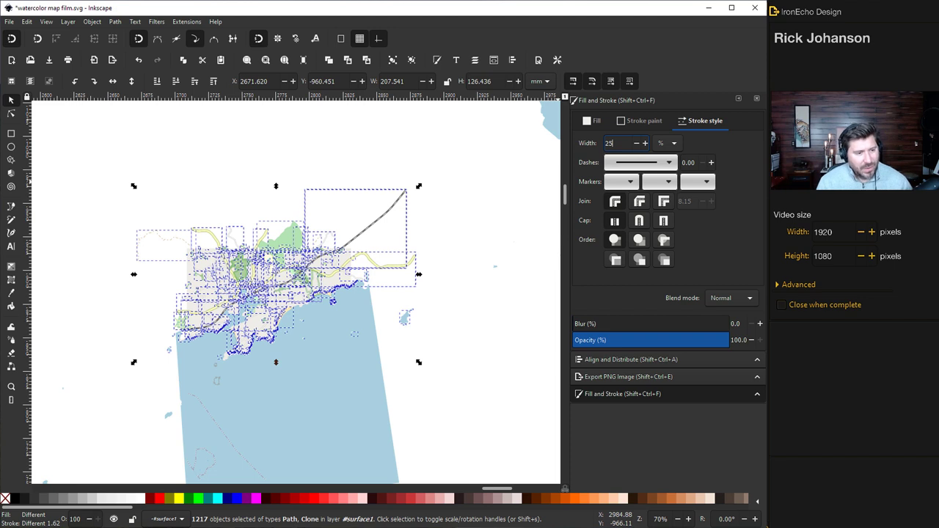
pyautogui.press('Return')
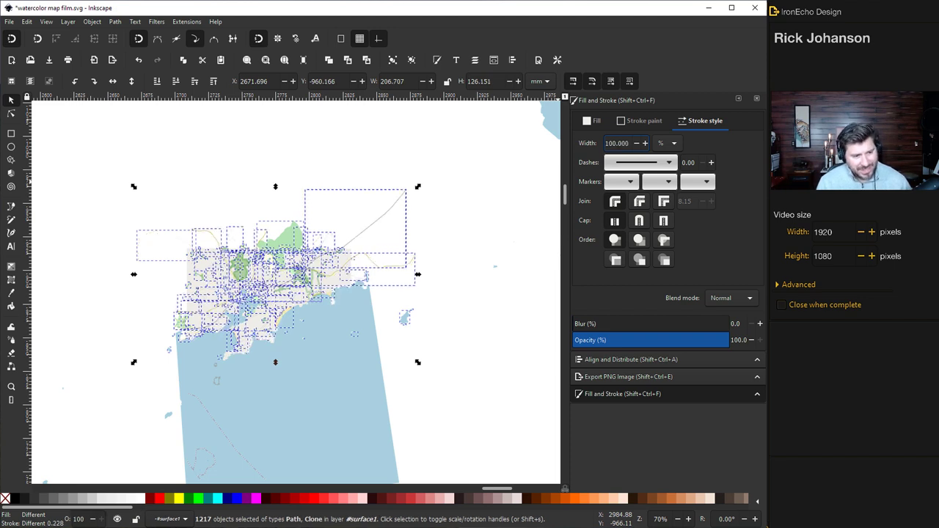
pyautogui.click(440, 350)
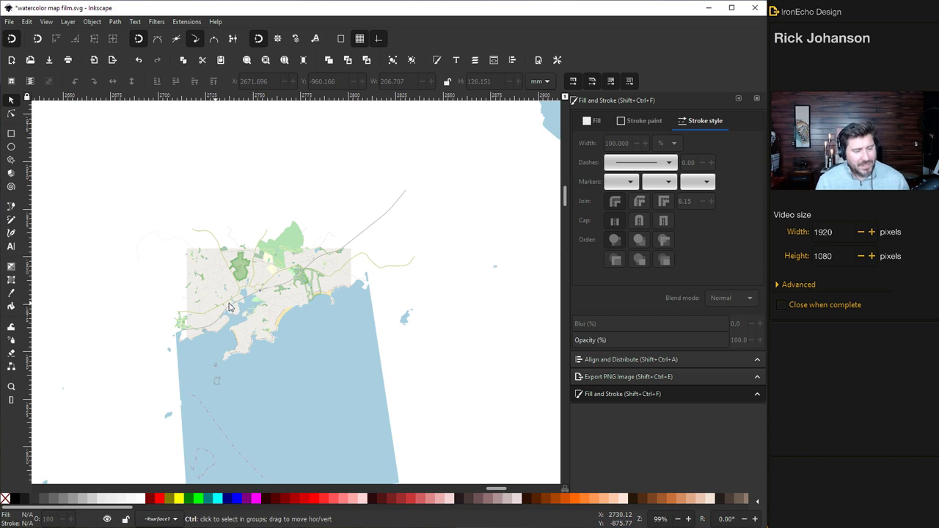
pyautogui.keyDown('ctrl'); pyautogui.scroll(1, 237, 312); pyautogui.keyUp('ctrl')
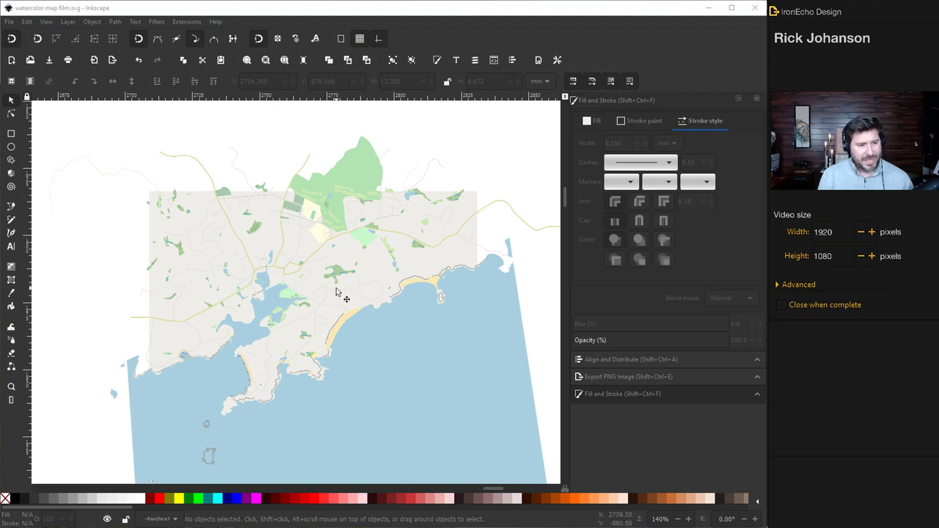
pyautogui.keyDown('ctrl'); pyautogui.scroll(-1, 414, 318); pyautogui.keyUp('ctrl')
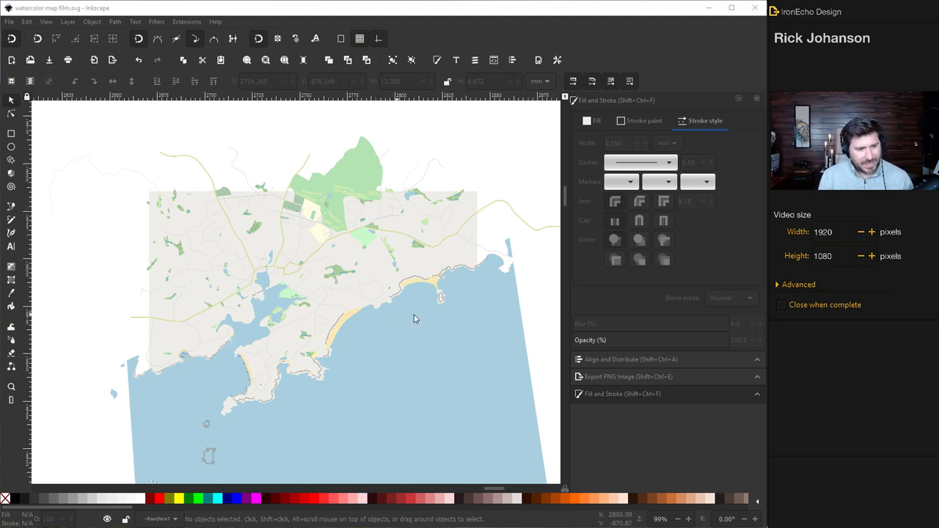
pyautogui.keyDown('ctrl'); pyautogui.scroll(-1, 409, 339); pyautogui.keyUp('ctrl')
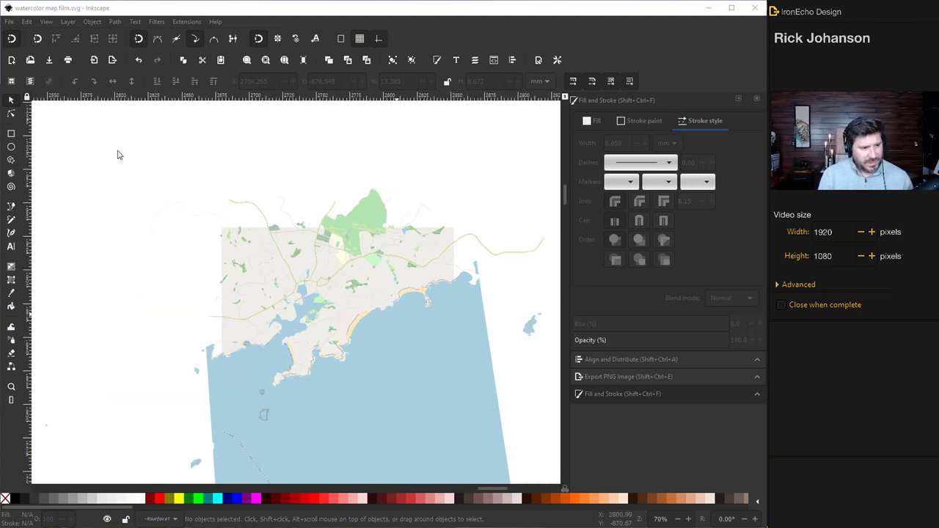
# Group all the map objects around the town and move the group up-left
pyautogui.moveTo(114, 145)
pyautogui.mouseDown()
pyautogui.moveTo(491, 369)
pyautogui.moveTo(517, 371)
pyautogui.mouseUp()
pyautogui.hotkey('ctrl', 'g')
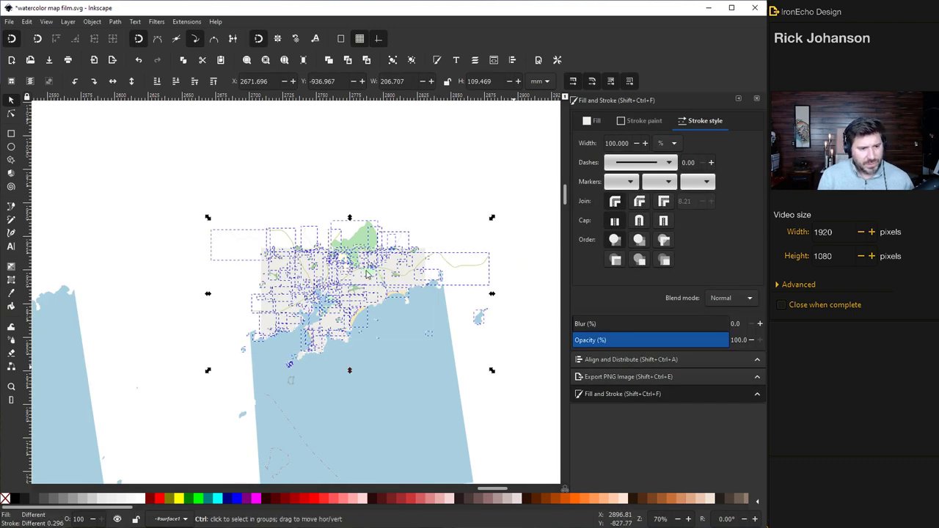
pyautogui.moveTo(355, 254); pyautogui.dragTo(278, 154)
pyautogui.press('Escape')
# Delete the grey base rectangle and the large blue water shape
pyautogui.click(366, 277)
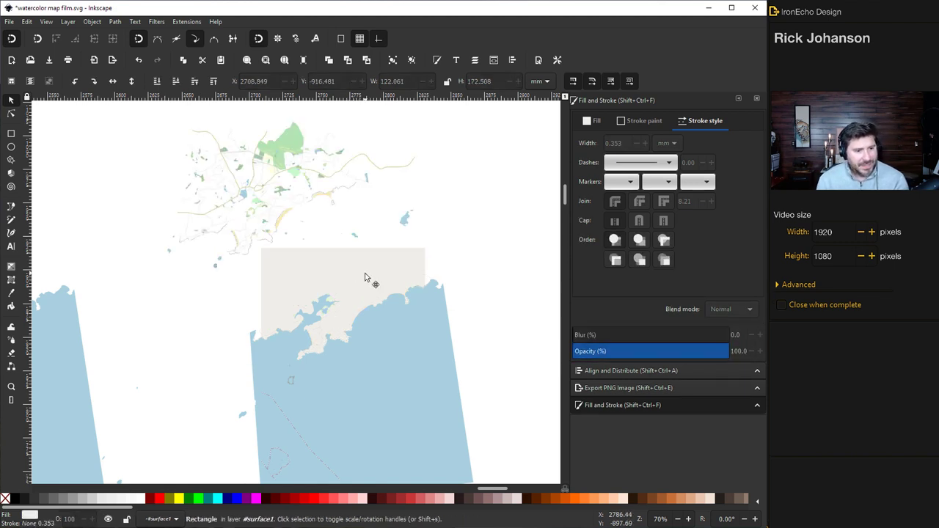
pyautogui.press('Delete')
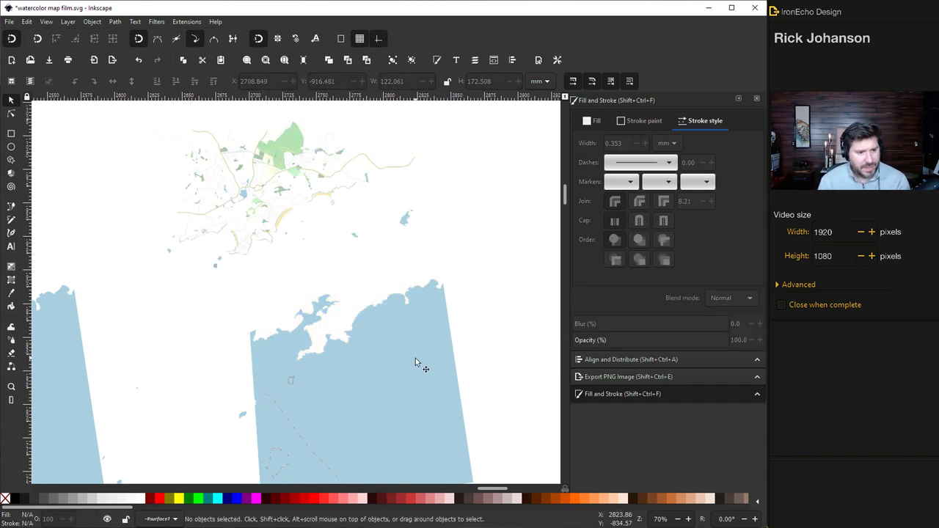
pyautogui.click(400, 354)
pyautogui.press('Delete')
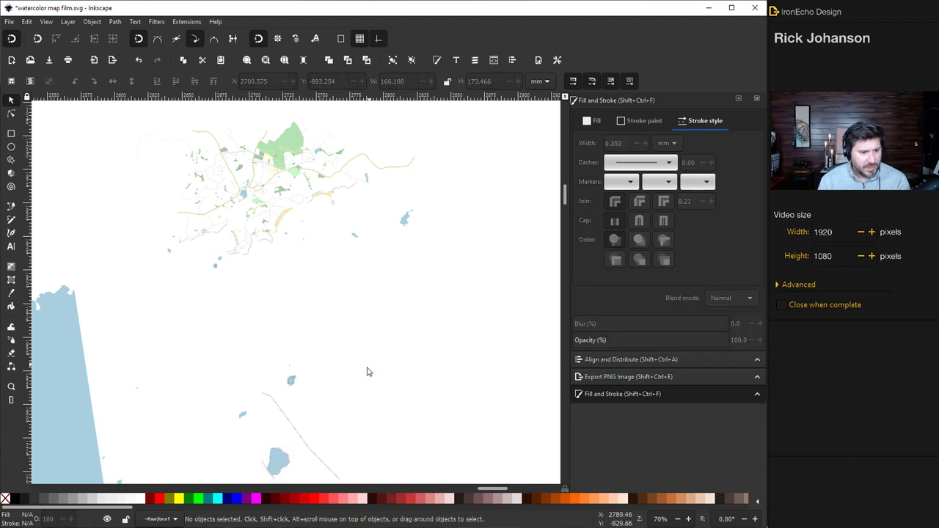
pyautogui.scroll(1, 226, 340)
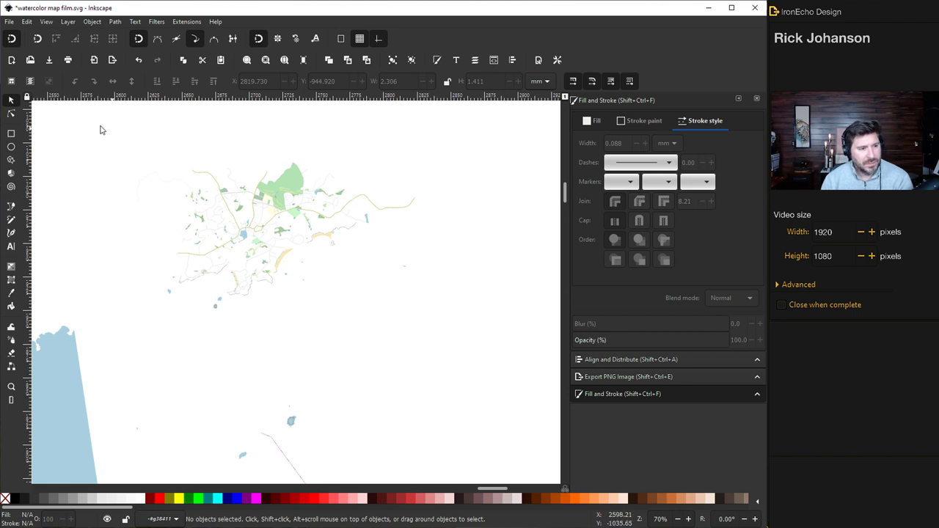
# Group the 1194 remaining map objects and add a Simple blend filter with live preview
pyautogui.moveTo(98, 126); pyautogui.dragTo(469, 345)
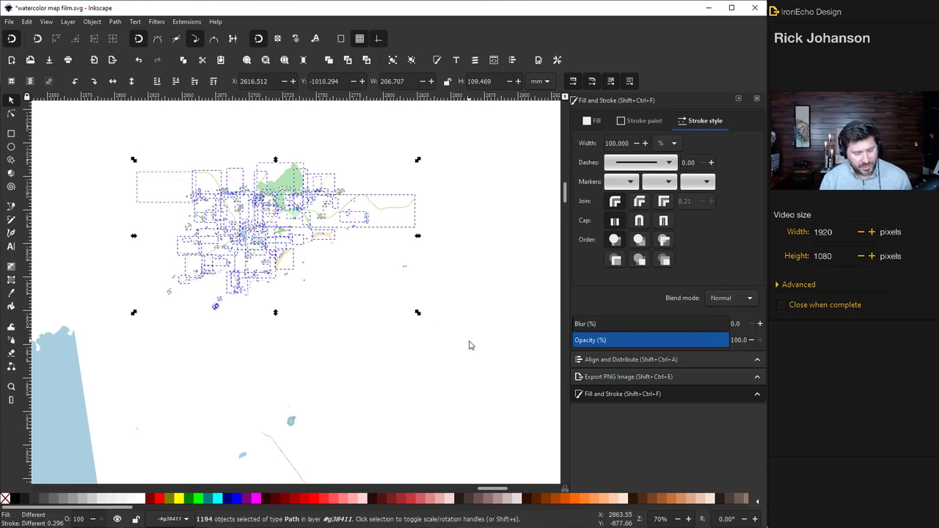
pyautogui.hotkey('ctrl', 'g')
pyautogui.click(156, 21)
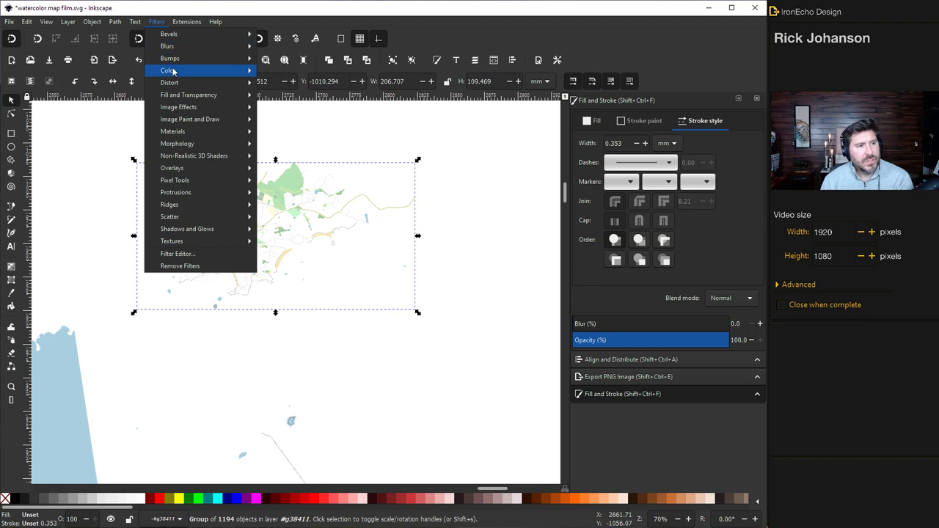
pyautogui.moveTo(173, 71)
pyautogui.click(298, 330)
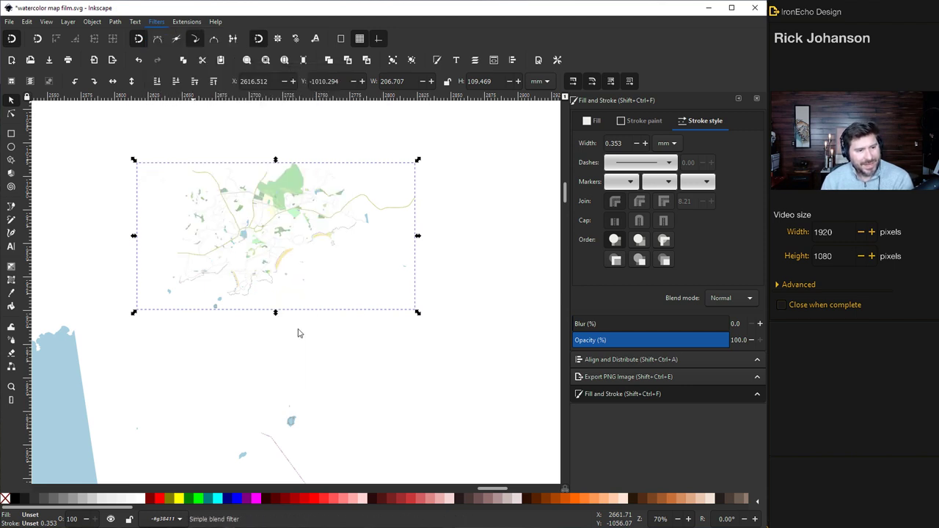
pyautogui.moveTo(372, 182); pyautogui.dragTo(476, 117)
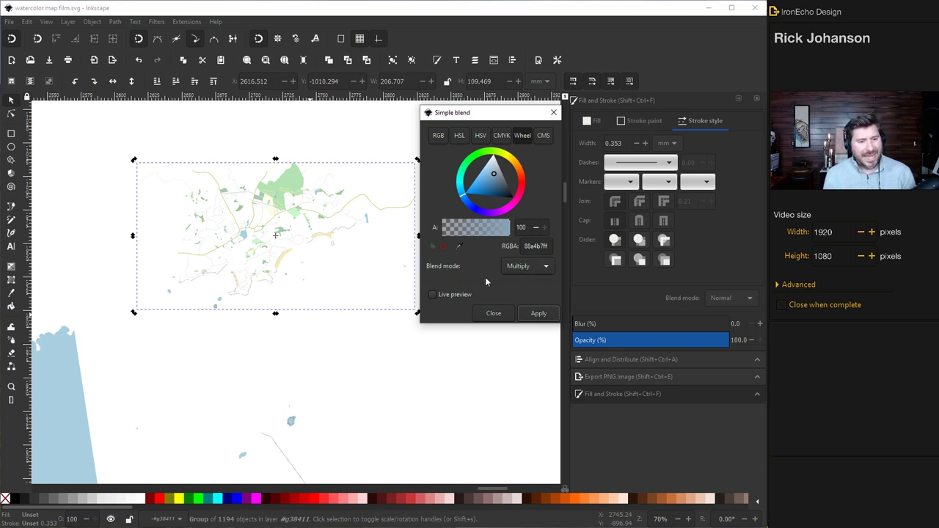
pyautogui.click(432, 295)
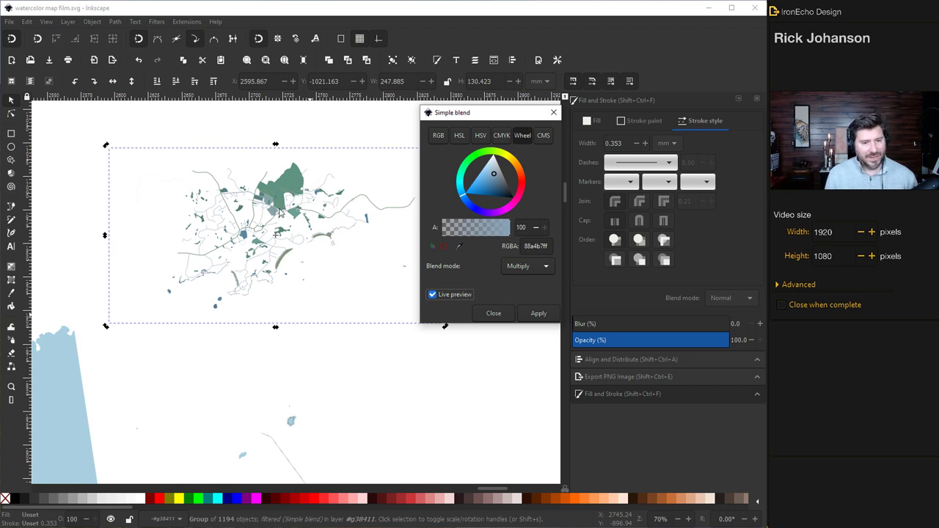
# Set the blend mode to Normal with a taupe colour b9a995ff, and apply it
pyautogui.click(524, 271)
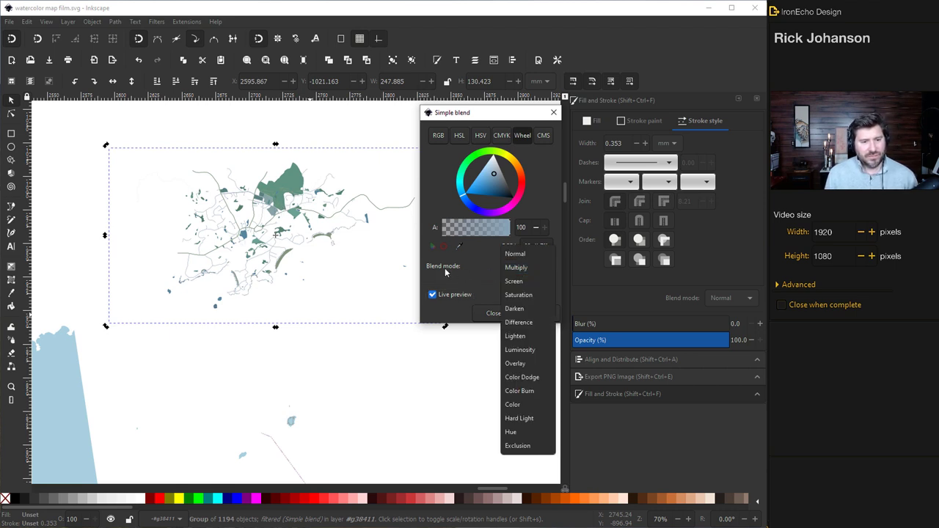
pyautogui.click(516, 257)
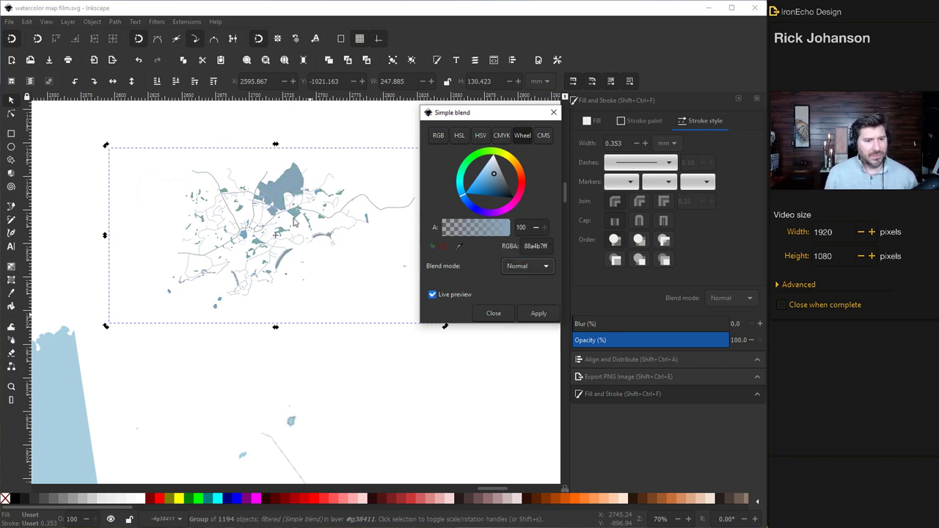
pyautogui.moveTo(465, 197)
pyautogui.mouseDown()
pyautogui.moveTo(503, 156)
pyautogui.moveTo(473, 165)
pyautogui.moveTo(516, 168)
pyautogui.mouseUp()
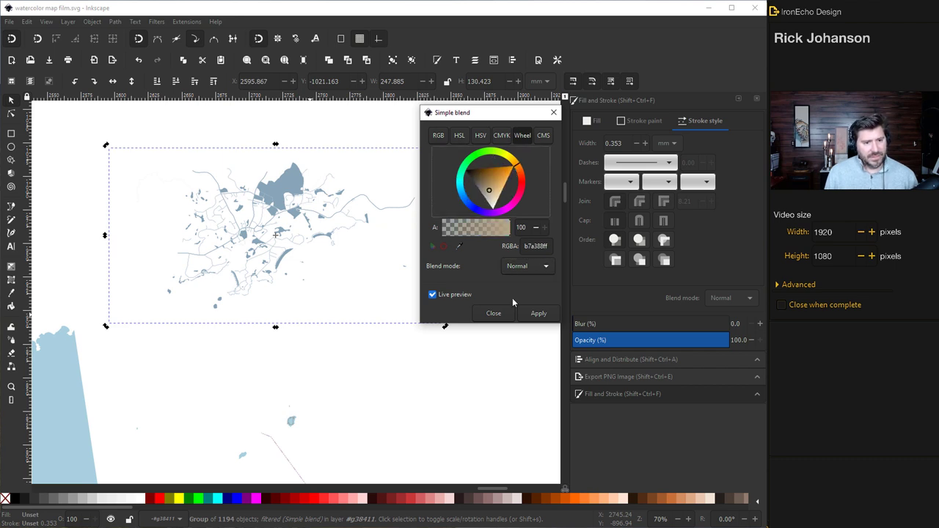
pyautogui.click(432, 295)
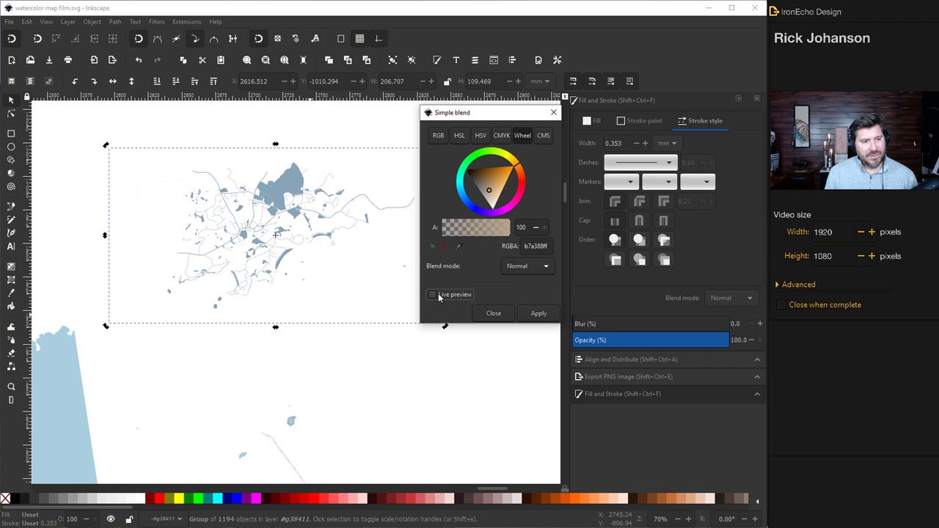
pyautogui.click(432, 295)
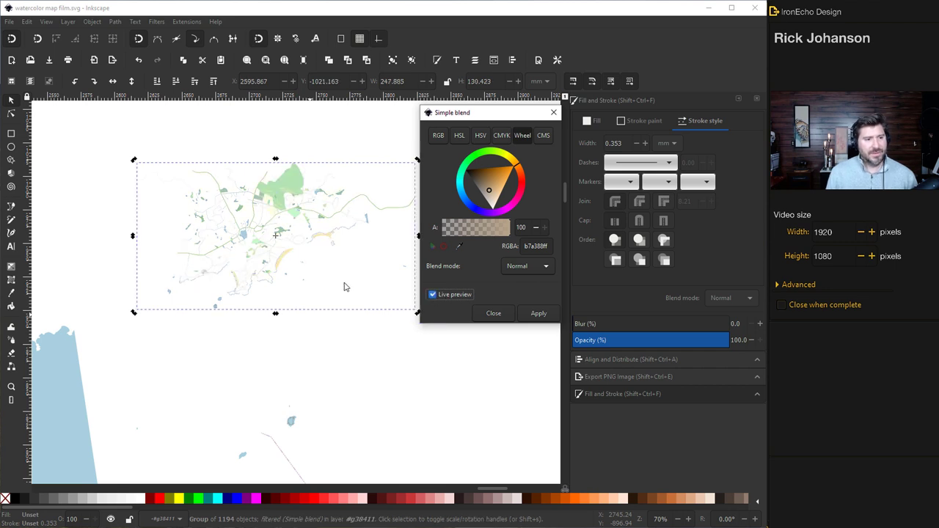
pyautogui.click(491, 191)
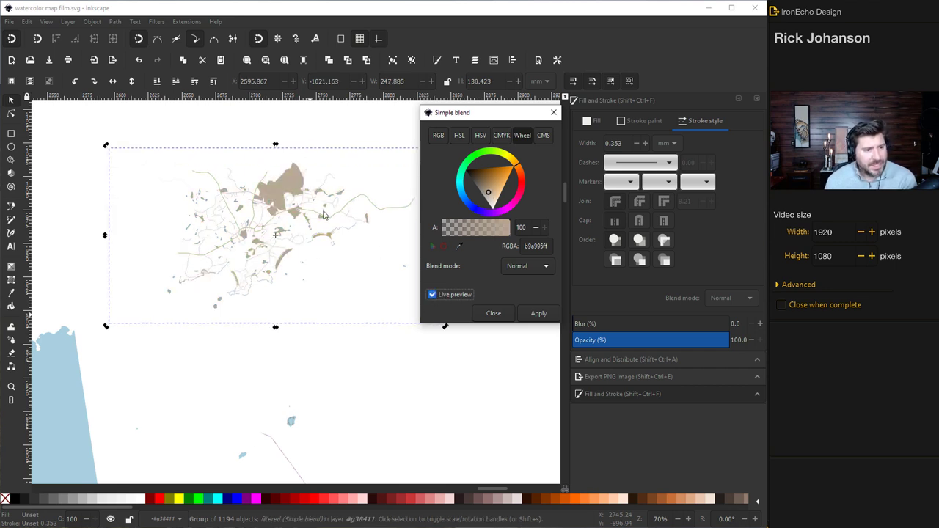
pyautogui.click(541, 316)
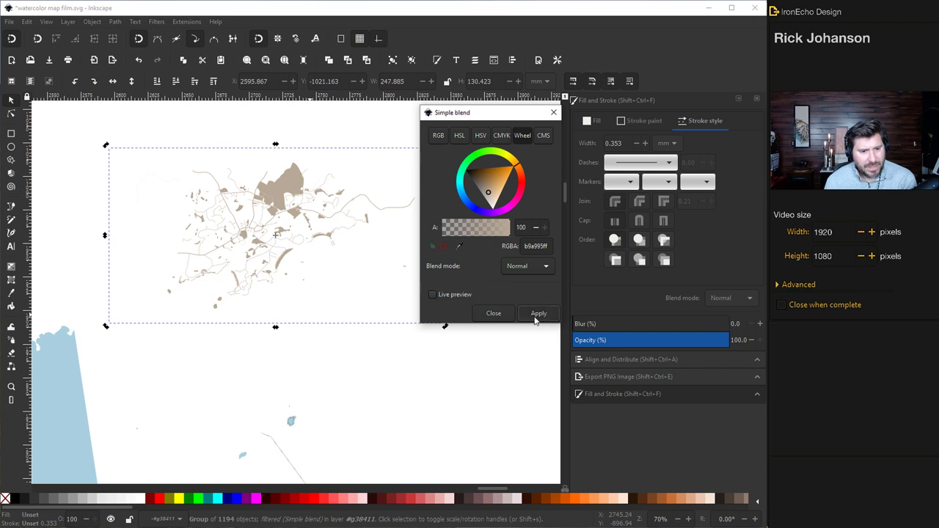
pyautogui.click(495, 315)
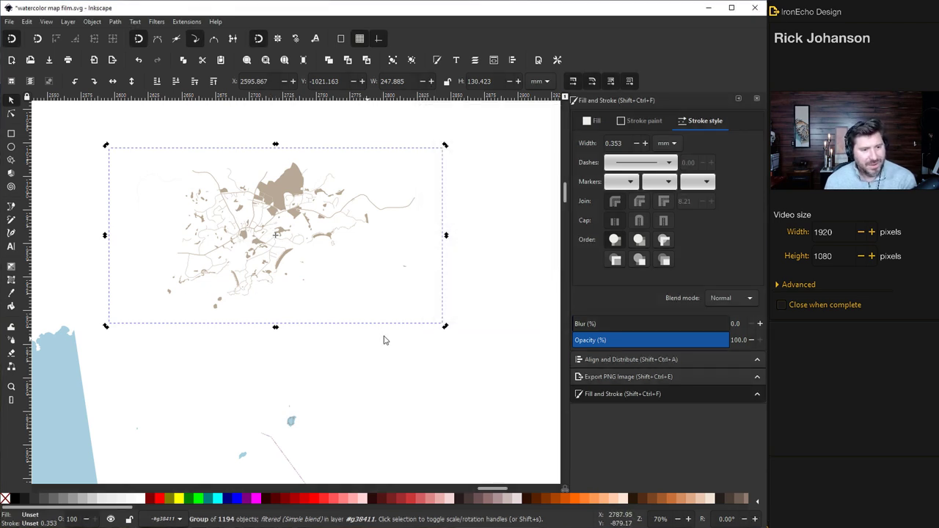
# Draw a rectangle over the coastline and give it a light-grey f0f0f0 fill
pyautogui.click(479, 300)
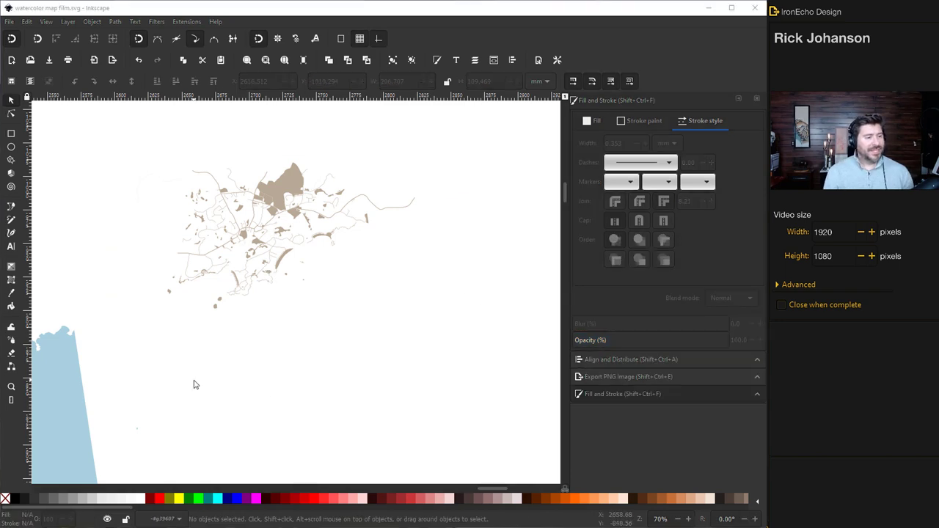
pyautogui.moveTo(490, 487); pyautogui.dragTo(465, 488)
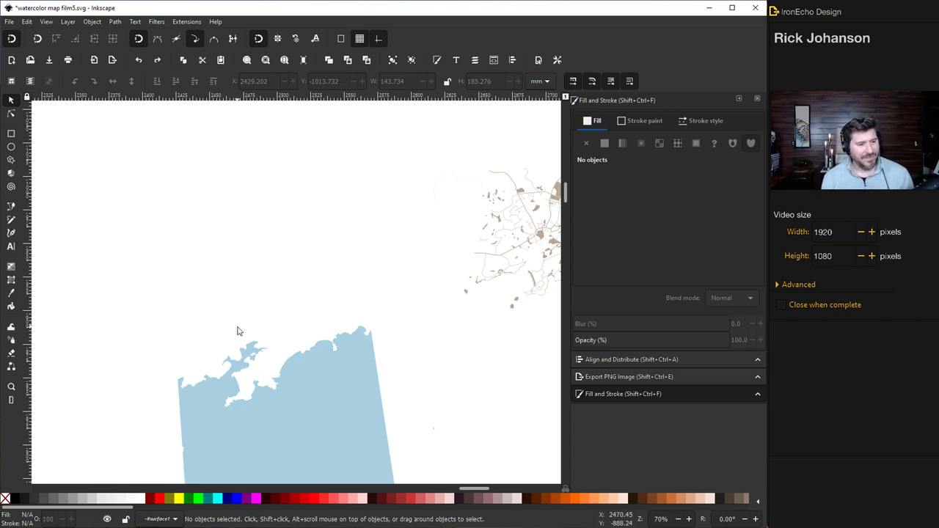
pyautogui.hscroll(2, 29, 165)
pyautogui.press('r')
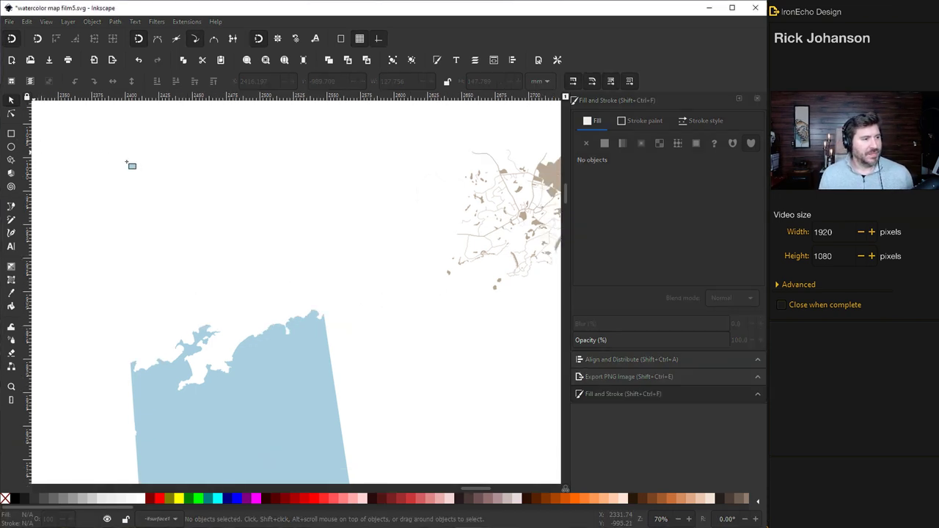
pyautogui.moveTo(161, 173); pyautogui.dragTo(337, 379)
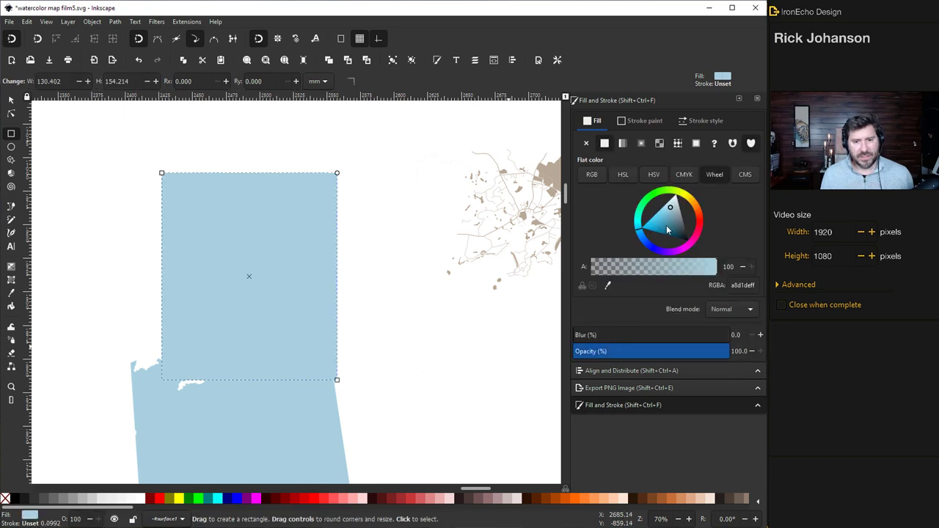
pyautogui.moveTo(649, 226)
pyautogui.mouseDown()
pyautogui.moveTo(652, 197)
pyautogui.moveTo(688, 201)
pyautogui.moveTo(673, 249)
pyautogui.mouseUp()
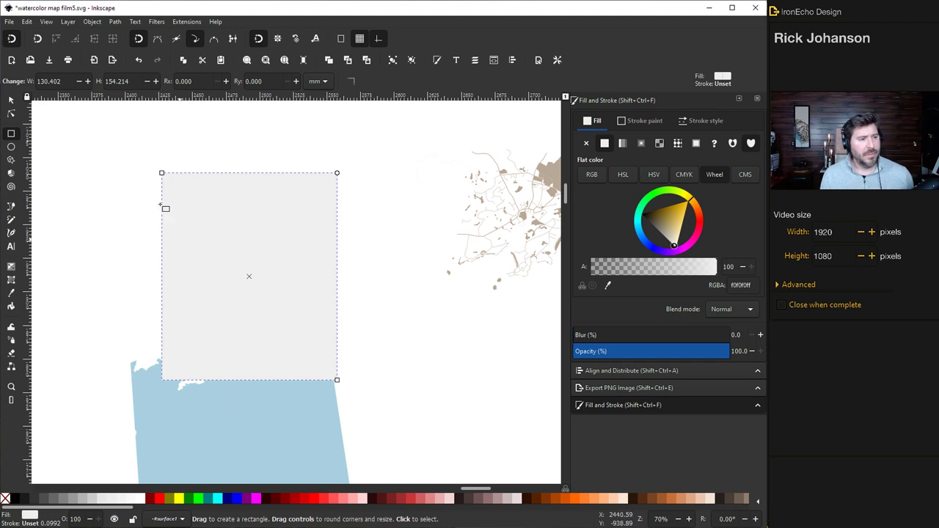
# Lower the grey rectangle beneath the blue sea, shift it down-left, and widen it leftward
pyautogui.click(10, 102)
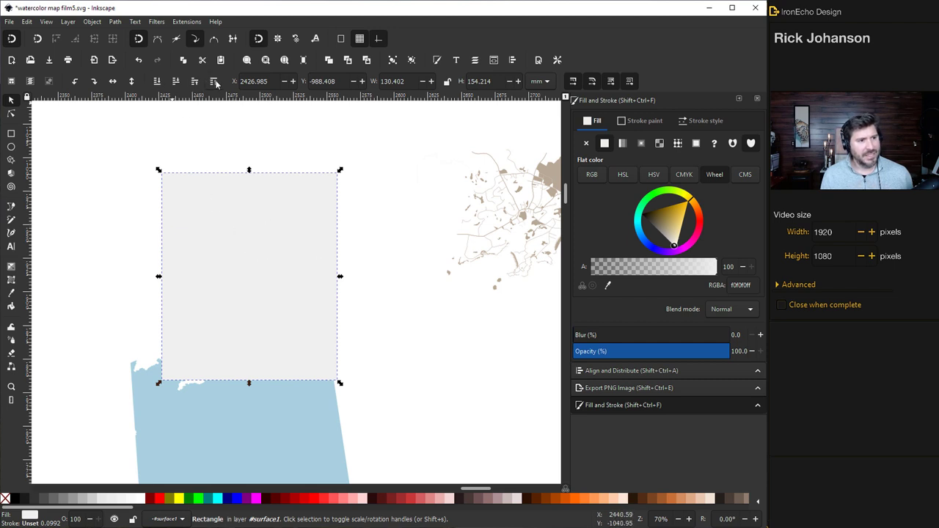
pyautogui.click(177, 83)
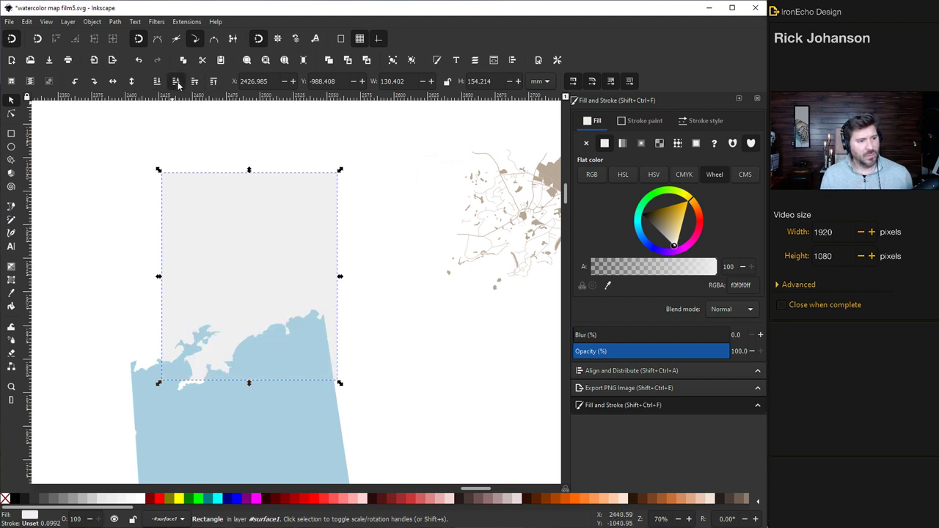
pyautogui.moveTo(267, 226); pyautogui.dragTo(253, 240)
pyautogui.moveTo(146, 288); pyautogui.dragTo(134, 290)
# Make the rectangle slightly taller and shift the blue sea shape to the left
pyautogui.moveTo(230, 396); pyautogui.dragTo(232, 402)
pyautogui.scroll(-4, 272, 238)
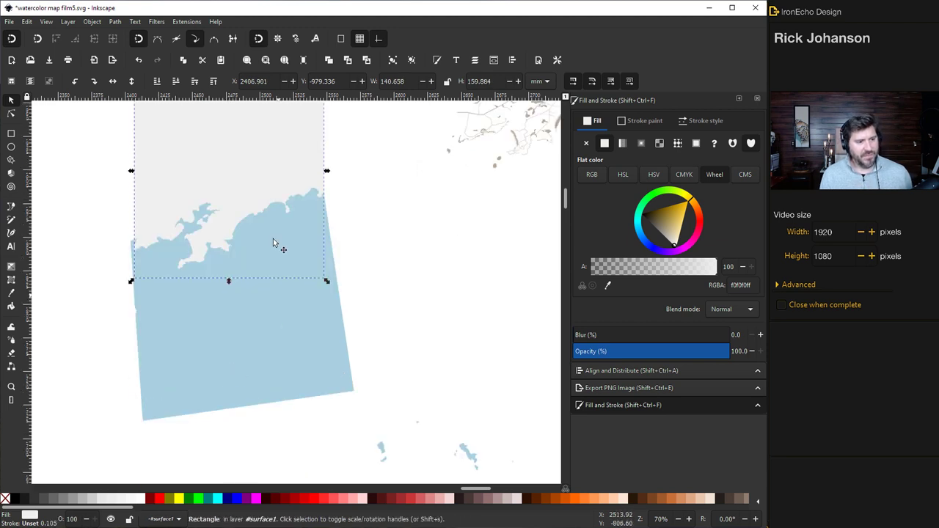
pyautogui.click(248, 340)
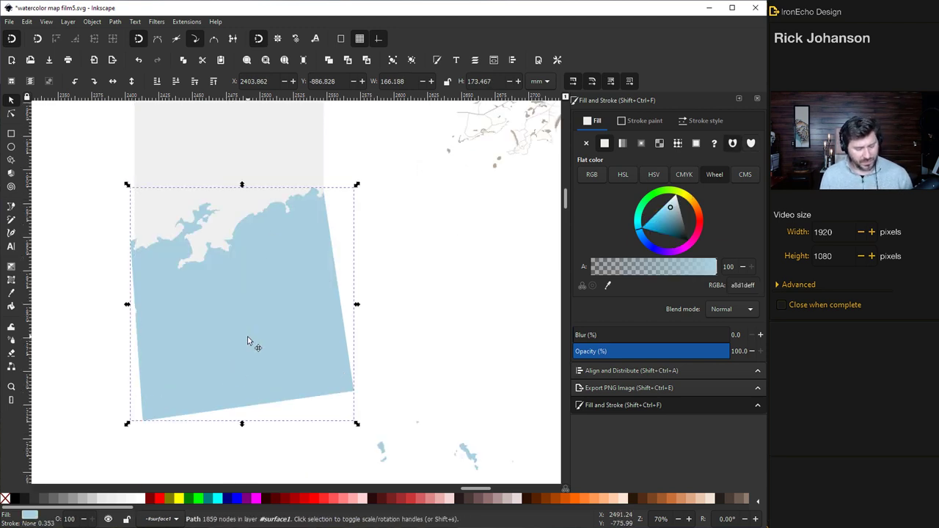
pyautogui.moveTo(240, 330); pyautogui.dragTo(46, 334)
pyautogui.scroll(2, 181, 342)
pyautogui.scroll(2, 251, 275)
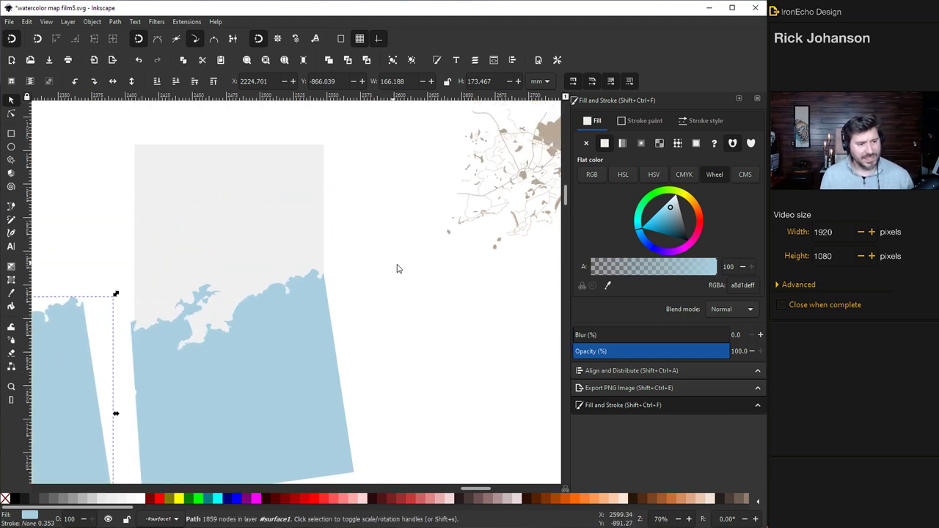
pyautogui.click(396, 269)
# Apply Path > Difference to the rectangle and sea, then move the two resulting shapes apart
pyautogui.click(301, 221)
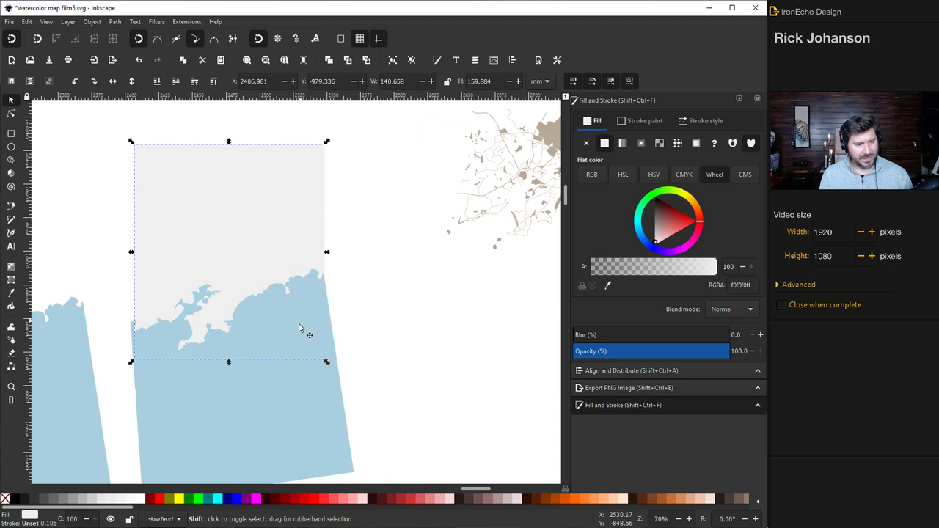
pyautogui.keyDown('shift'); pyautogui.click(284, 409); pyautogui.keyUp('shift')
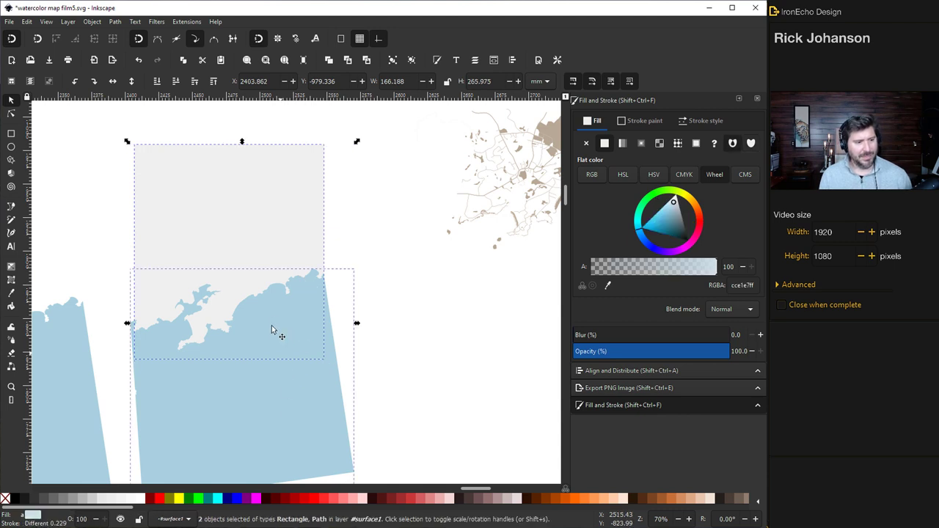
pyautogui.click(115, 21)
pyautogui.click(136, 84)
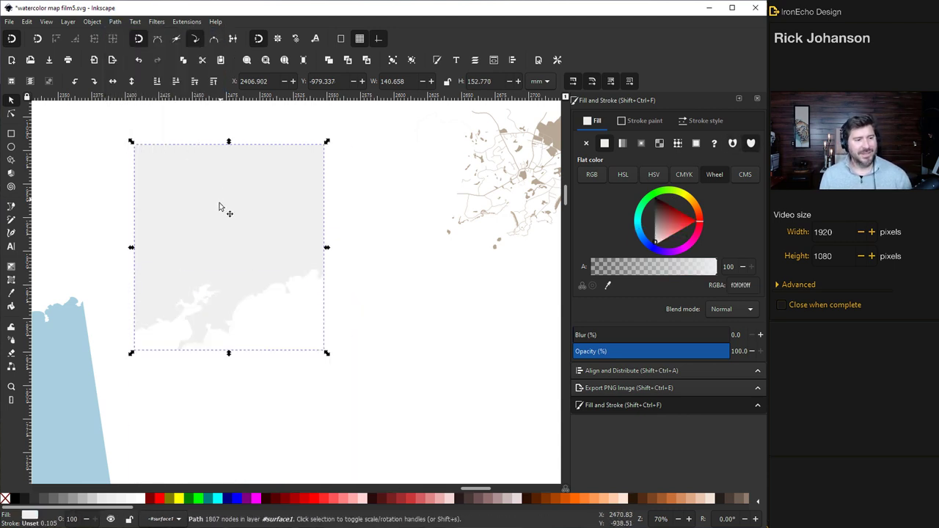
pyautogui.moveTo(218, 206); pyautogui.dragTo(307, 175)
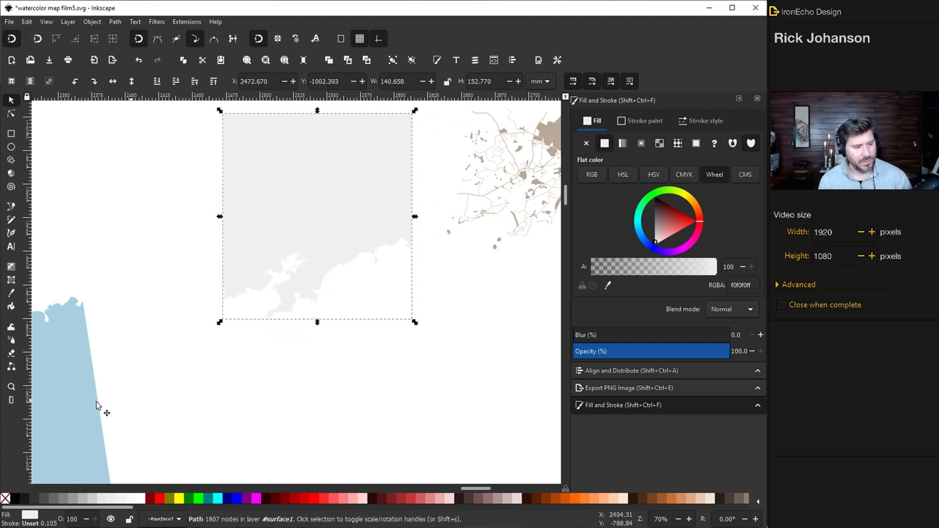
pyautogui.moveTo(96, 402); pyautogui.dragTo(233, 413)
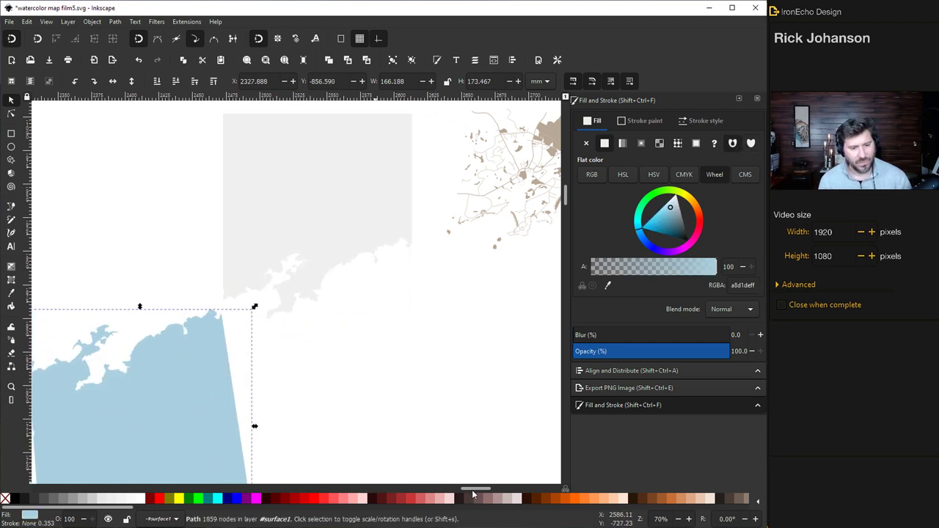
# Drag the grey land path up and right until its coastline sits under the taupe street map
pyautogui.hscroll(4, 440, 418)
pyautogui.scroll(1, 441, 422)
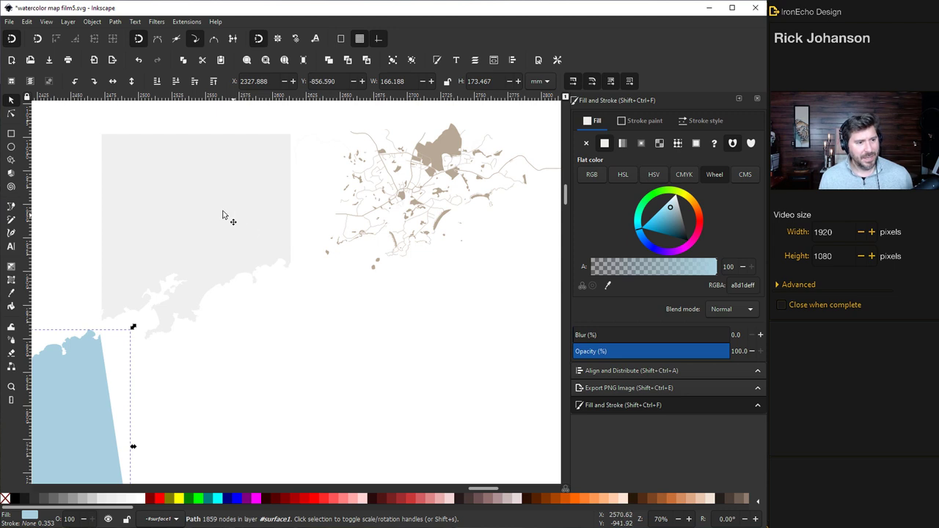
pyautogui.click(199, 224)
pyautogui.moveTo(199, 224); pyautogui.dragTo(283, 188)
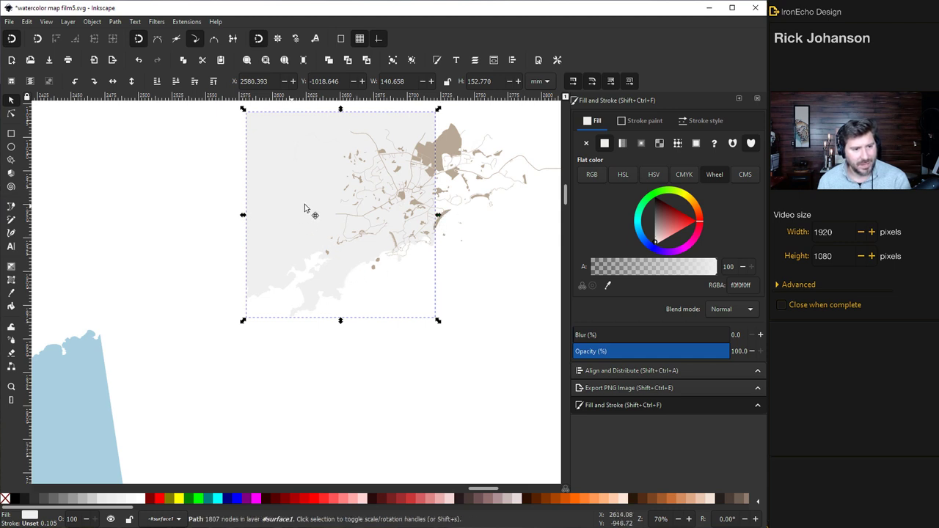
pyautogui.moveTo(297, 205); pyautogui.dragTo(388, 149)
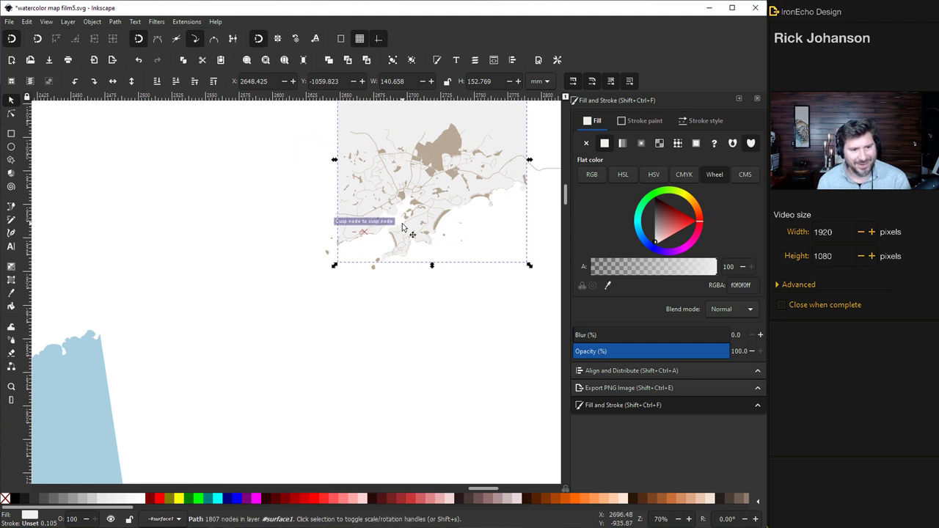
pyautogui.click(478, 365)
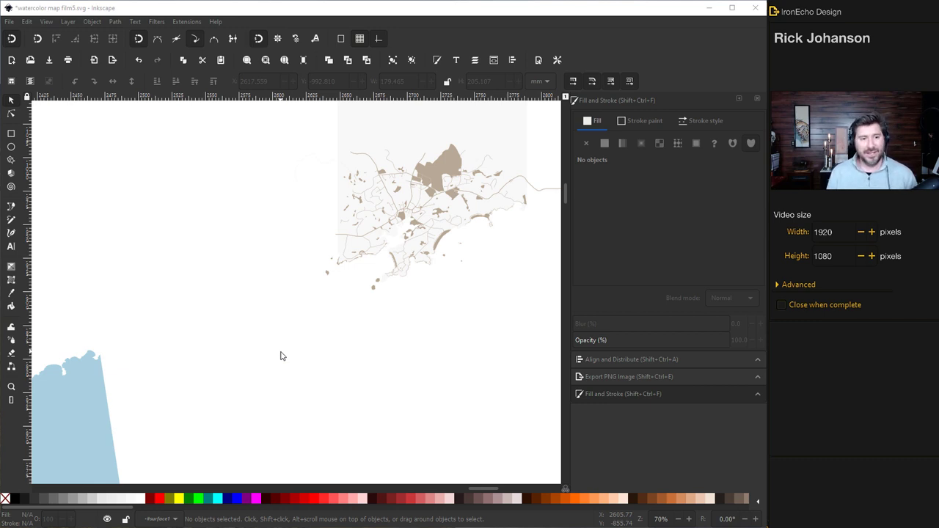
# Draw a white 176.893 x 190.122 mm rectangle over the map and lower it behind the map
pyautogui.click(11, 133)
pyautogui.moveTo(307, 182)
pyautogui.mouseDown()
pyautogui.moveTo(544, 343)
pyautogui.moveTo(543, 438)
pyautogui.mouseUp()
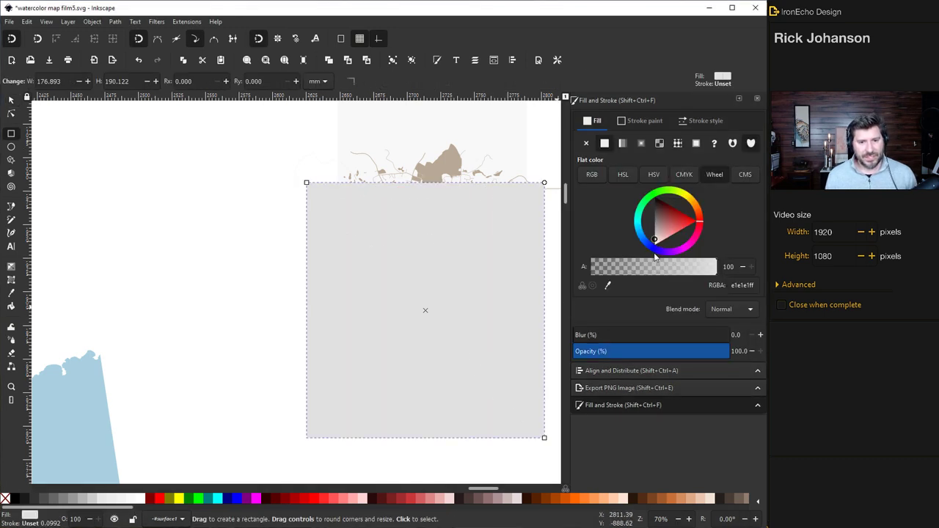
pyautogui.moveTo(655, 256); pyautogui.dragTo(654, 265)
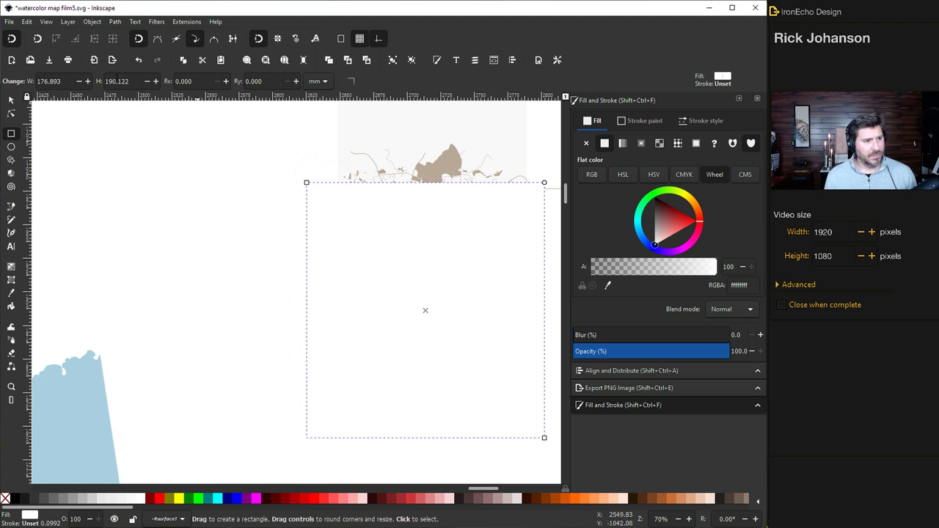
pyautogui.click(10, 100)
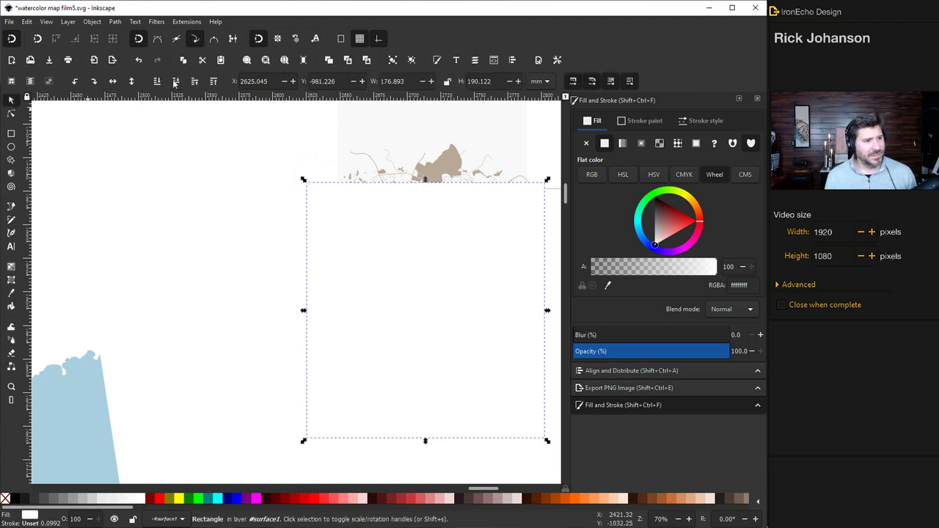
pyautogui.click(175, 81)
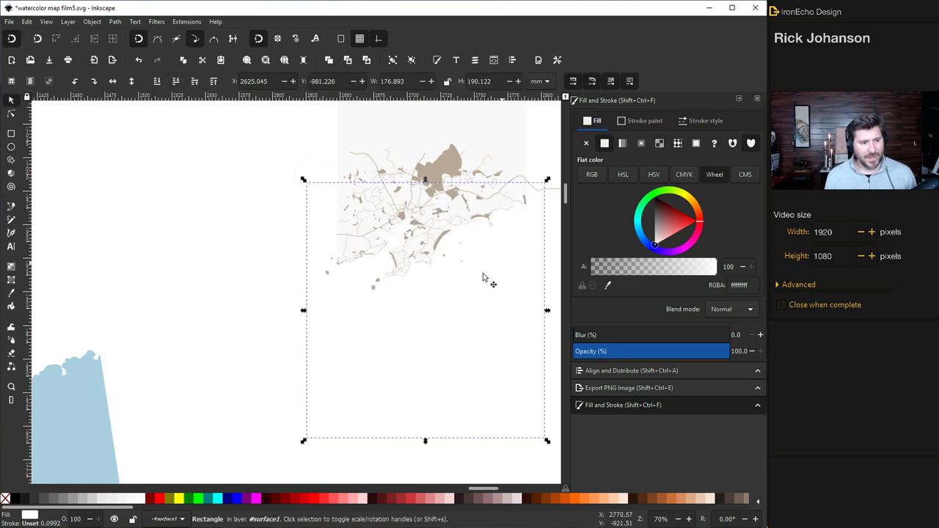
# Select the blue sea shape and scale it down to about 65%
pyautogui.moveTo(484, 488); pyautogui.dragTo(463, 488)
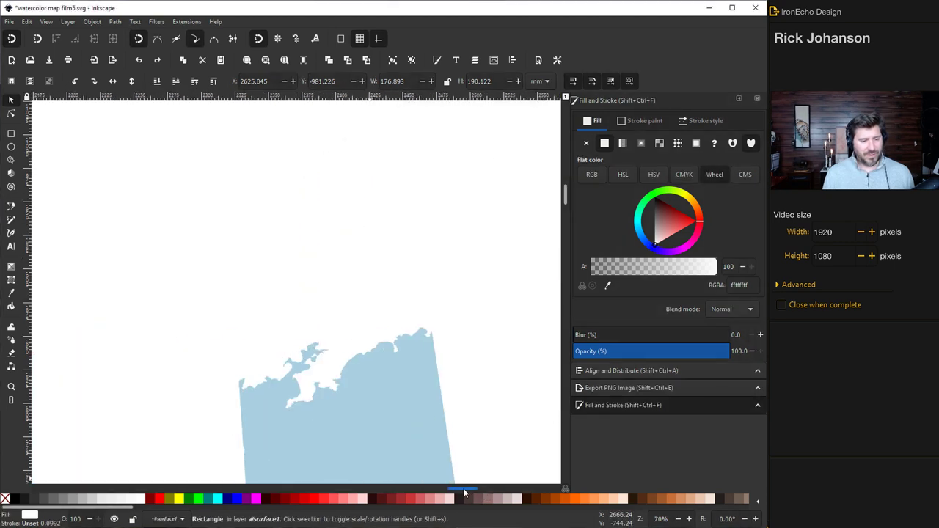
pyautogui.scroll(-3, 404, 352)
pyautogui.click(402, 350)
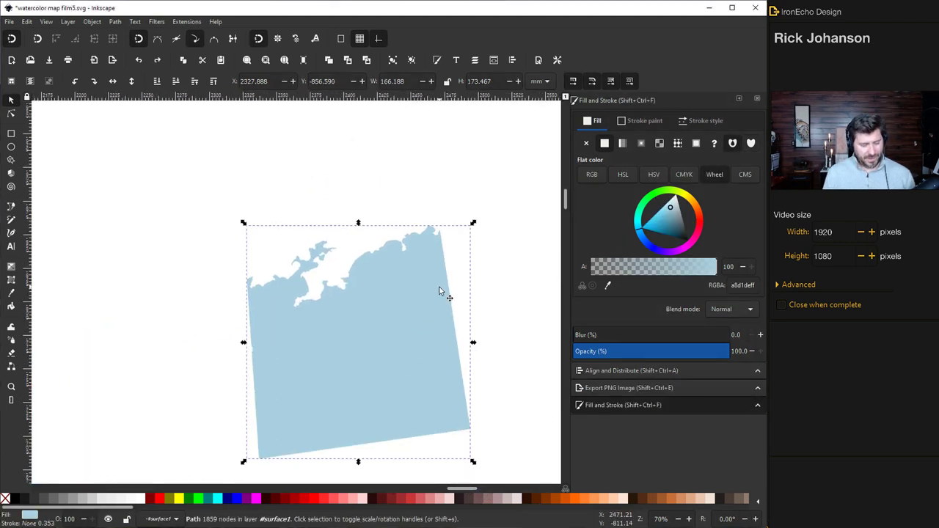
pyautogui.moveTo(473, 223); pyautogui.dragTo(408, 328)
# Apply the Filters > Textures > Watercolor filter to the sea shape
pyautogui.click(157, 23)
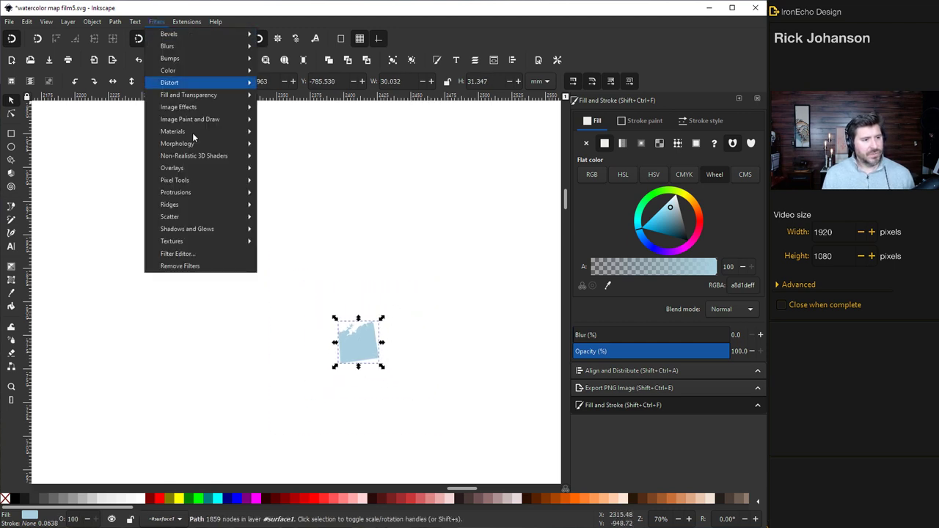
pyautogui.moveTo(246, 241)
pyautogui.click(285, 473)
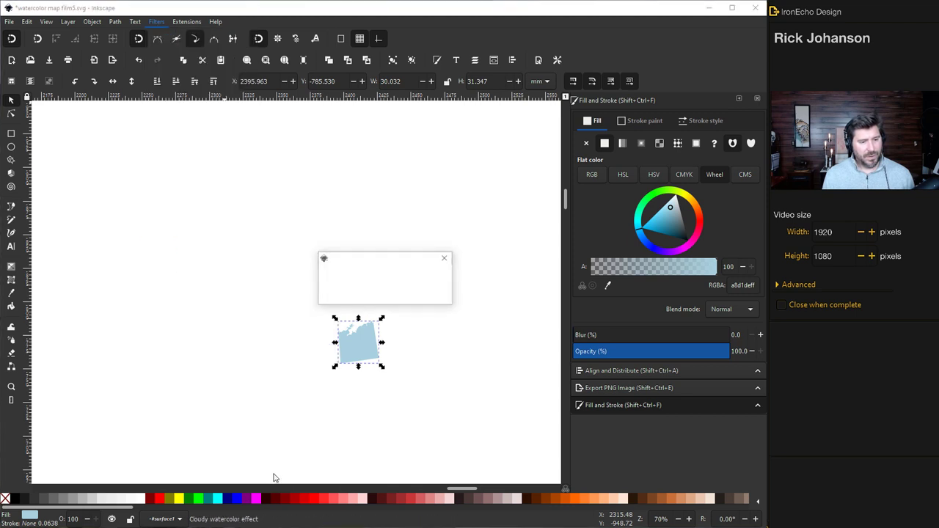
pyautogui.scroll(3, 380, 358)
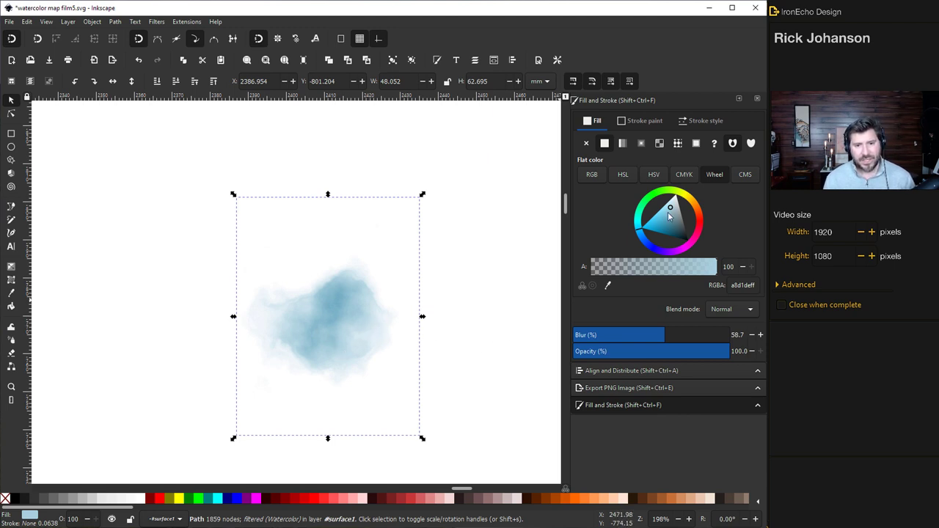
# Darken the watercolor sea's blue and set its blur to about 50.3%
pyautogui.moveTo(667, 211)
pyautogui.mouseDown()
pyautogui.moveTo(640, 236)
pyautogui.moveTo(664, 215)
pyautogui.mouseUp()
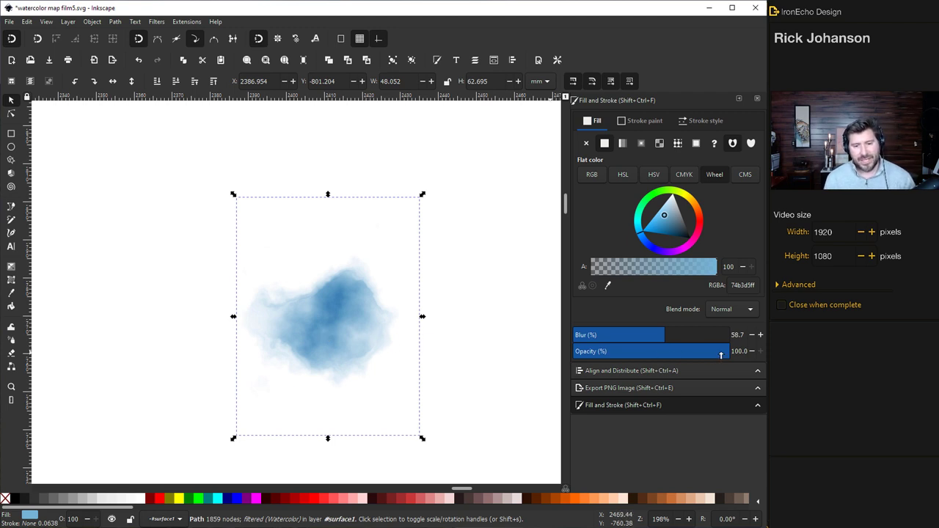
pyautogui.moveTo(660, 339)
pyautogui.mouseDown()
pyautogui.moveTo(675, 340)
pyautogui.moveTo(567, 340)
pyautogui.moveTo(652, 339)
pyautogui.mouseUp()
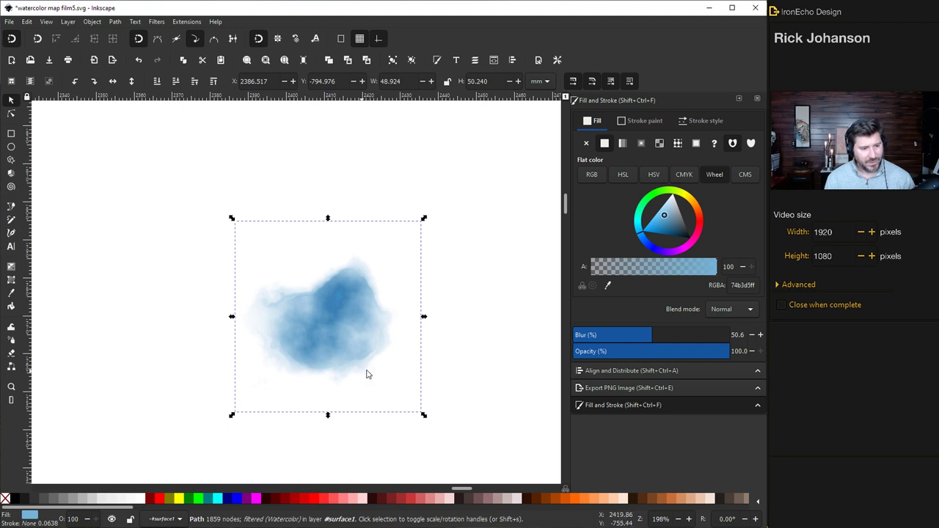
pyautogui.click(651, 342)
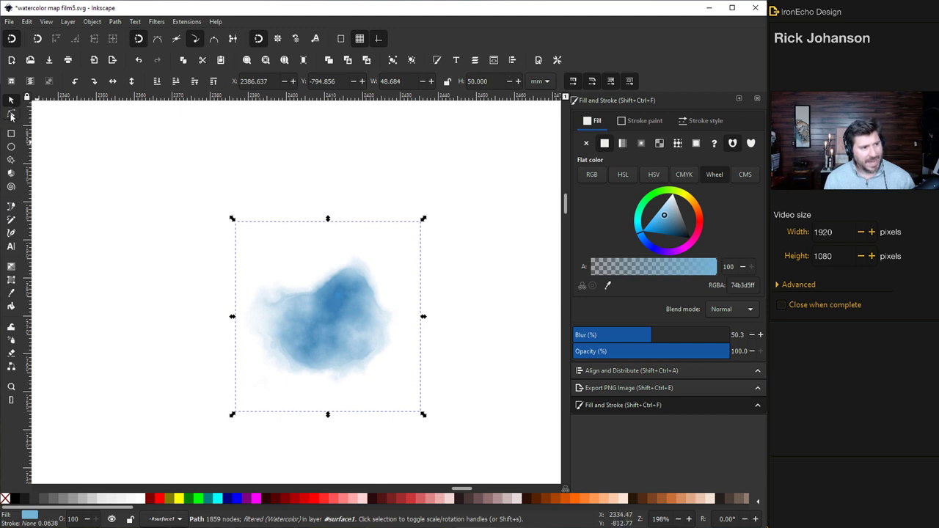
pyautogui.click(11, 115)
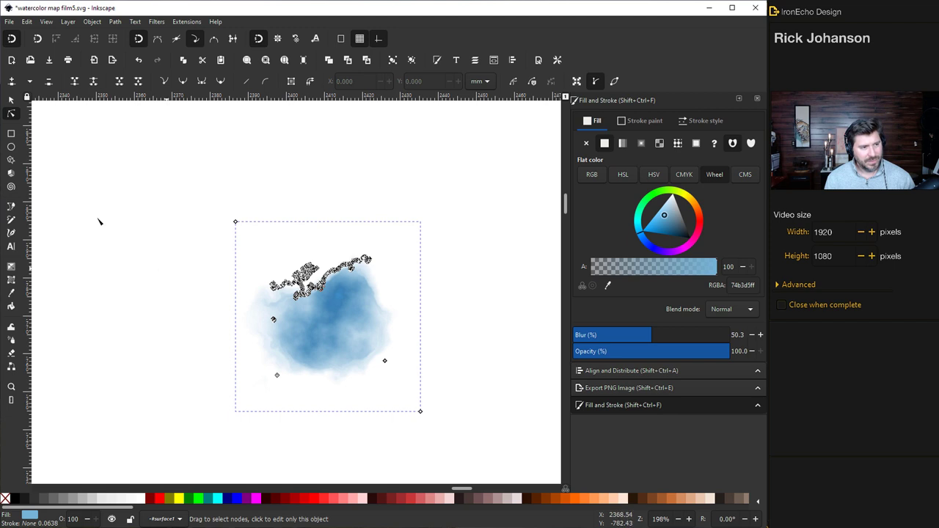
pyautogui.click(13, 100)
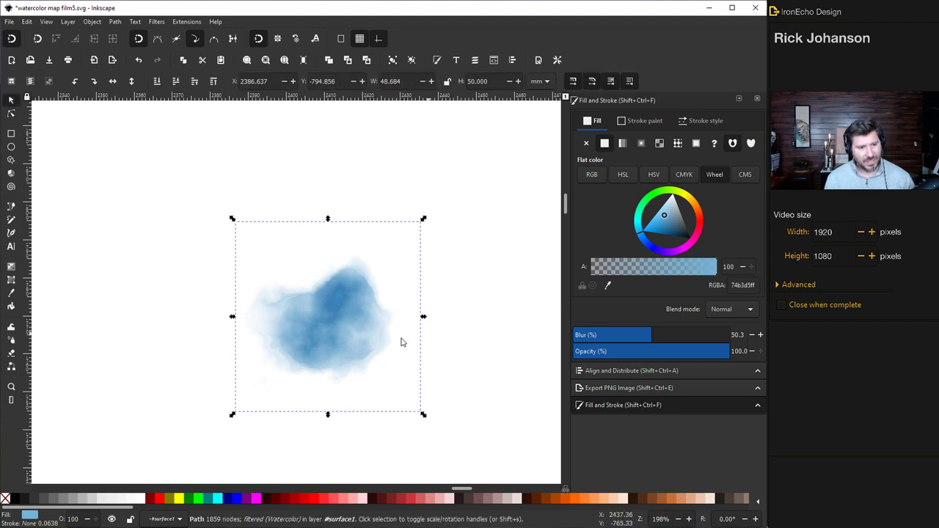
# In the Filter Editor, nudge the Gaussian Blur and raise Turbulence octaves to 7
pyautogui.click(157, 21)
pyautogui.click(205, 253)
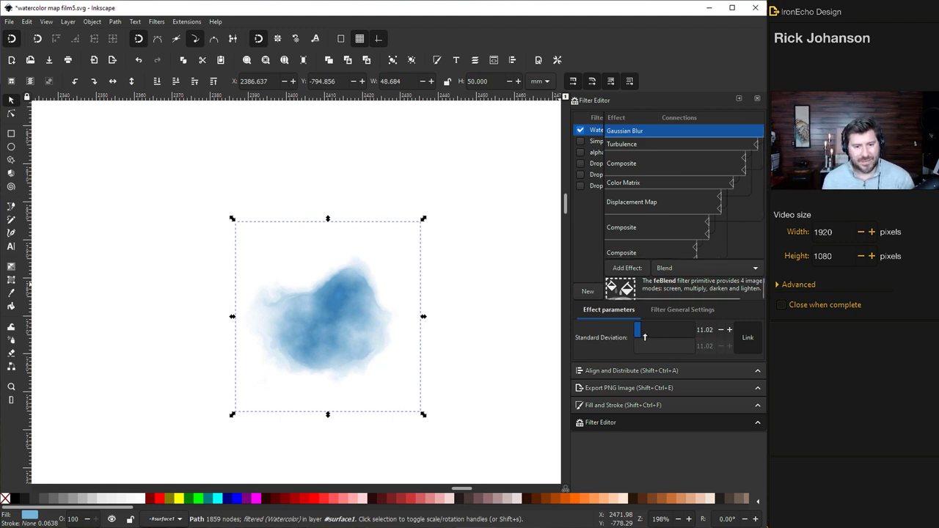
pyautogui.moveTo(644, 336); pyautogui.dragTo(641, 335)
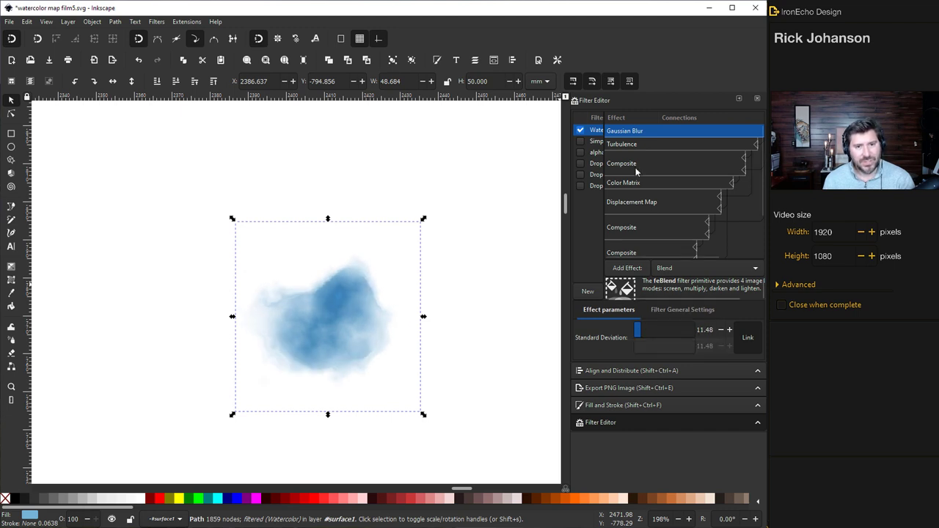
pyautogui.press('Down')
pyautogui.moveTo(635, 299)
pyautogui.mouseDown()
pyautogui.moveTo(657, 300)
pyautogui.moveTo(635, 302)
pyautogui.mouseUp()
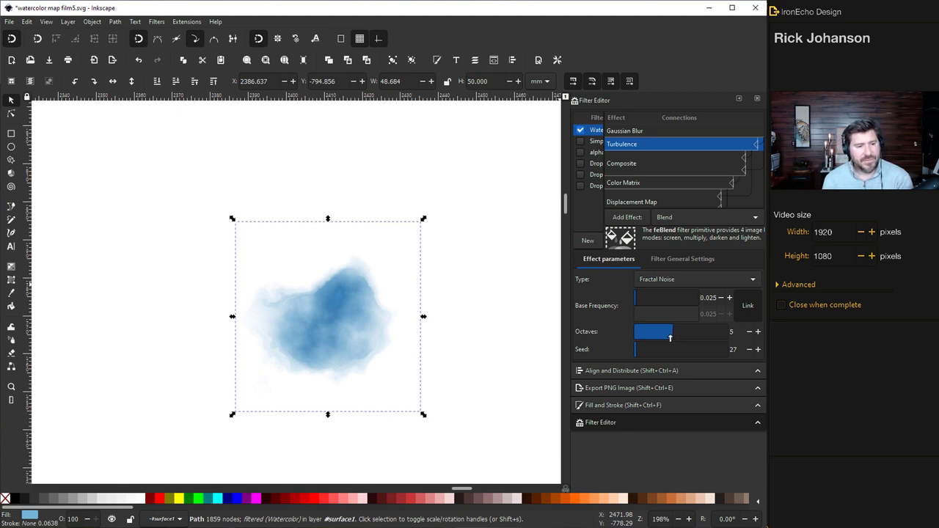
pyautogui.moveTo(670, 337); pyautogui.dragTo(709, 336)
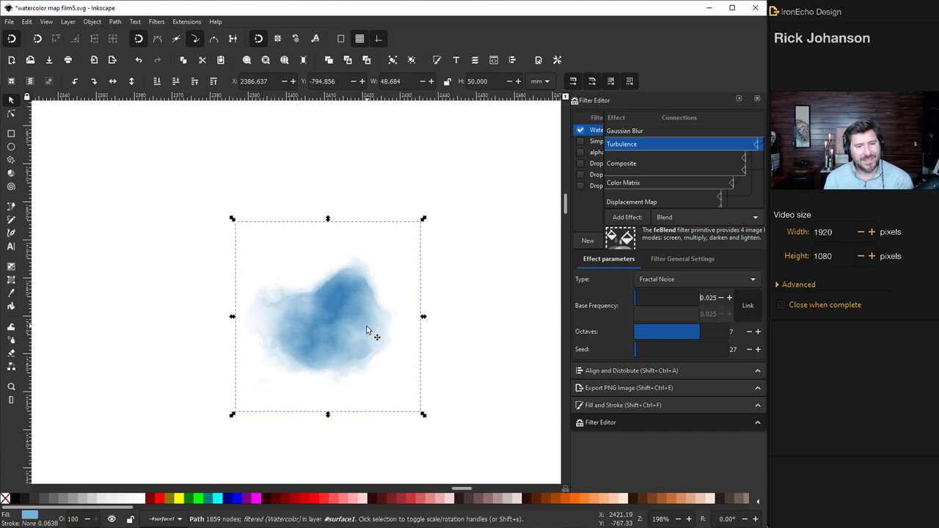
# Set the Displacement Map scale to 47.6, check the Blend step, and close the Filter Editor
pyautogui.click(659, 169)
pyautogui.scroll(-1, 665, 165)
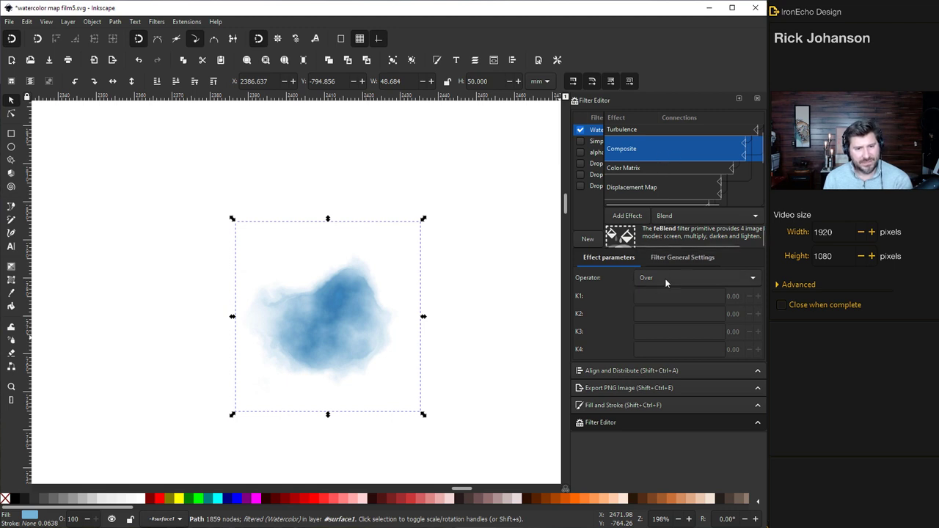
pyautogui.click(632, 169)
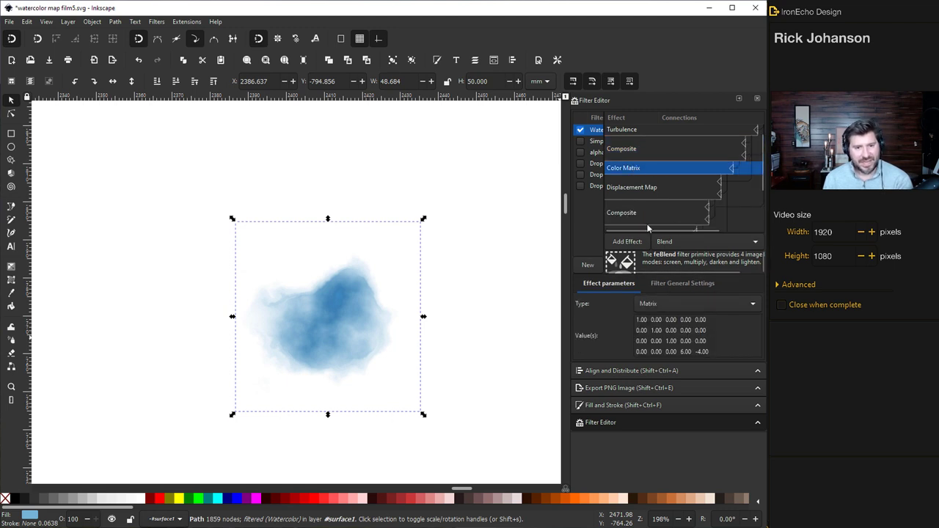
pyautogui.click(652, 189)
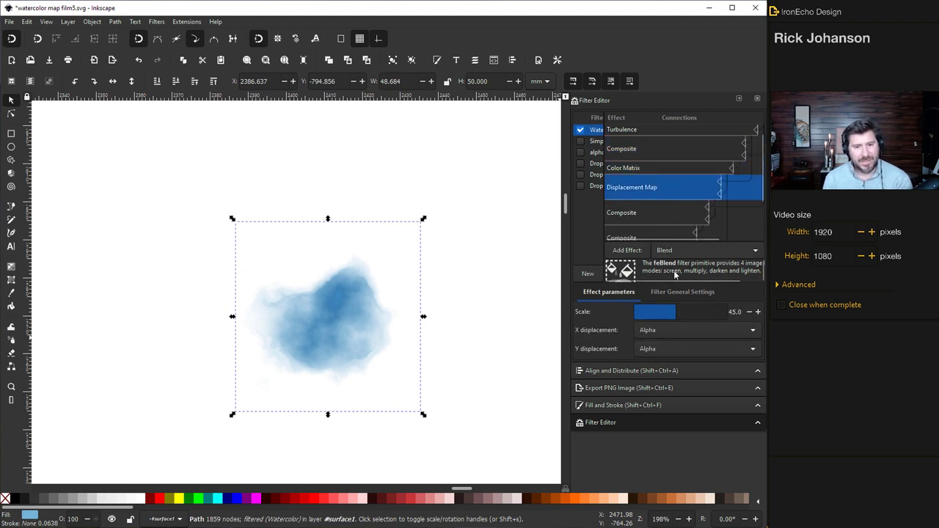
pyautogui.click(663, 314)
pyautogui.moveTo(663, 317)
pyautogui.mouseDown()
pyautogui.moveTo(647, 316)
pyautogui.moveTo(680, 316)
pyautogui.mouseUp()
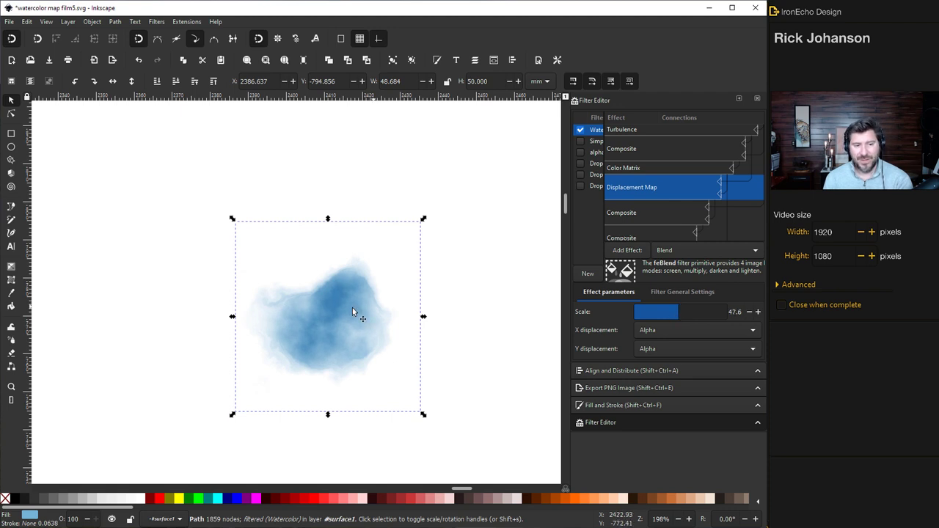
pyautogui.scroll(-3, 653, 207)
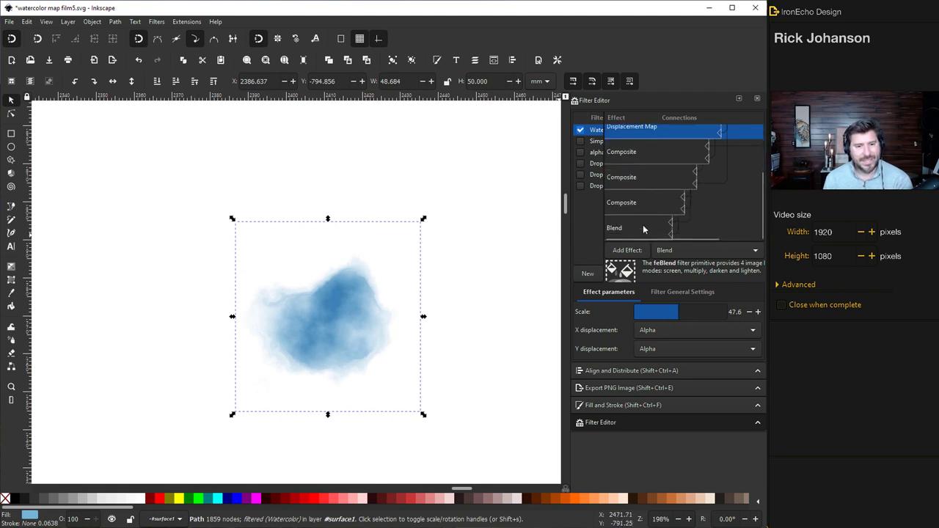
pyautogui.click(643, 225)
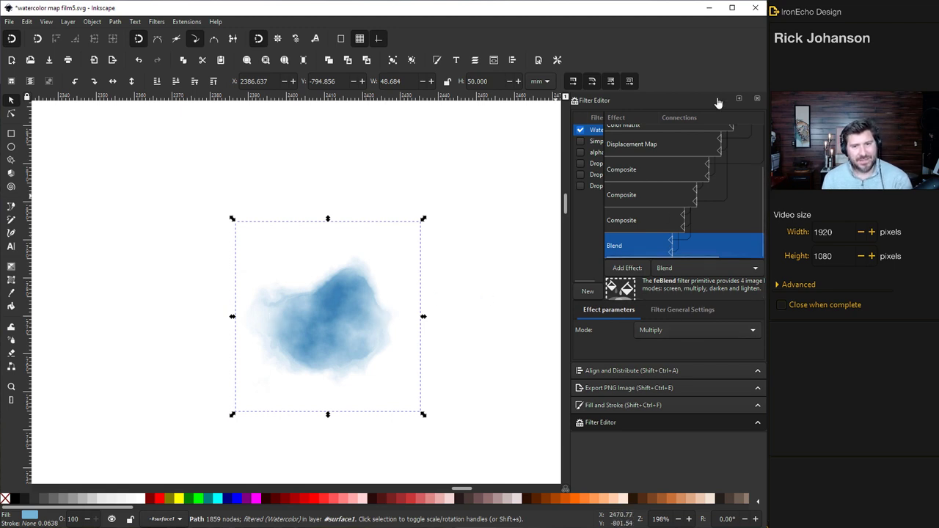
pyautogui.click(757, 99)
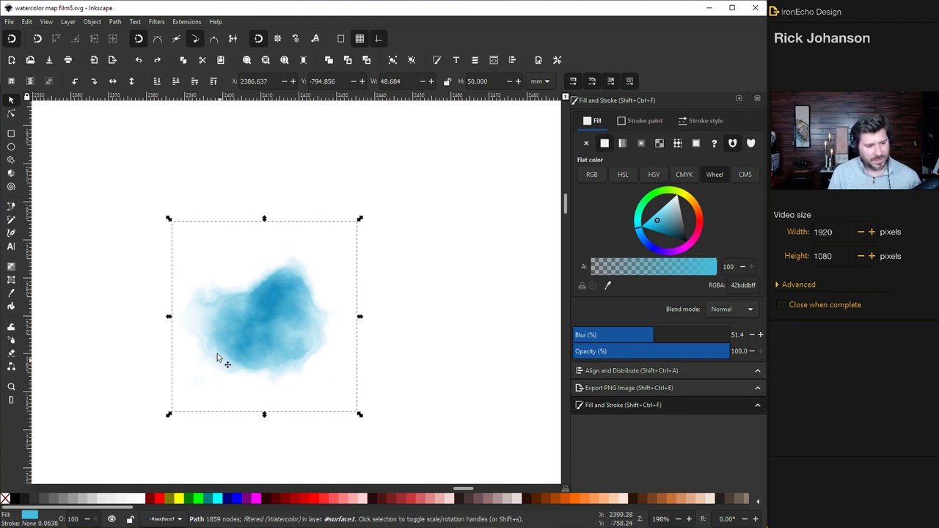
# Enlarge the watercolor blob to roughly double its size
pyautogui.moveTo(249, 324); pyautogui.dragTo(331, 325)
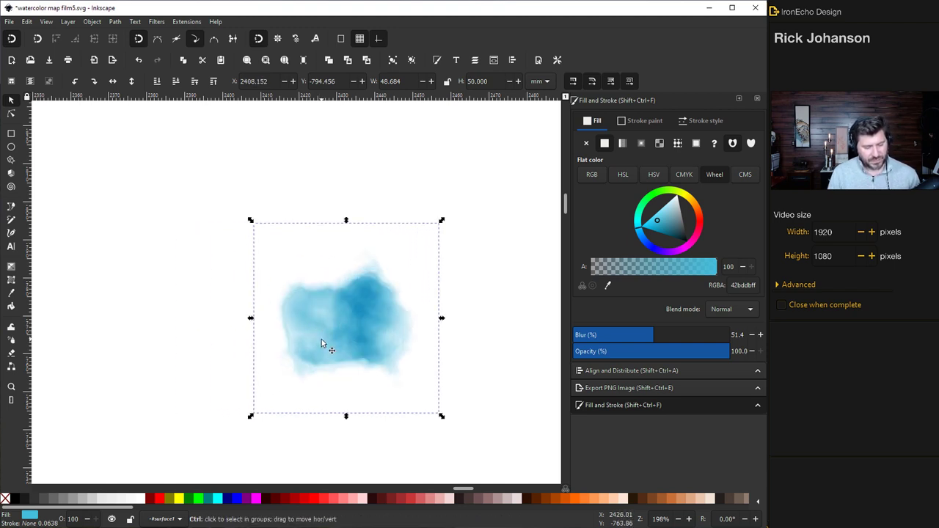
pyautogui.hotkey('ctrl', 'z')
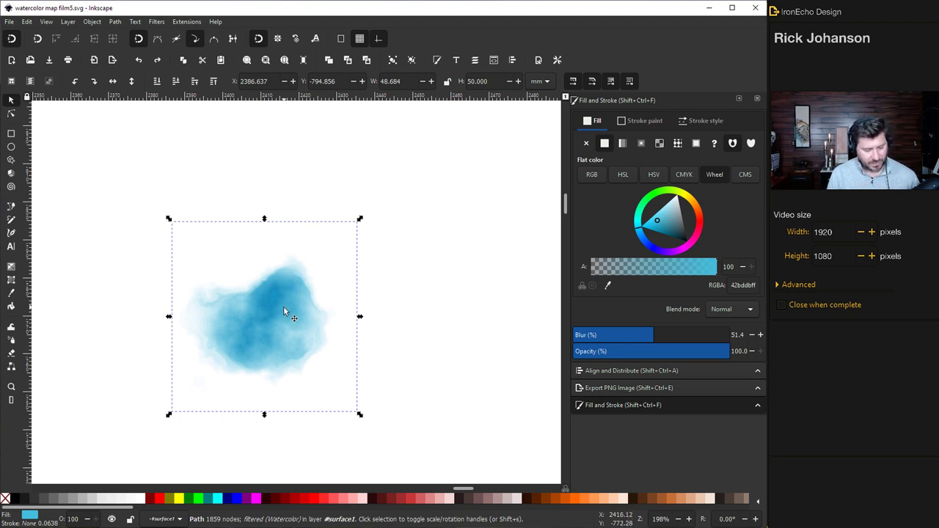
pyautogui.moveTo(359, 219); pyautogui.dragTo(464, 139)
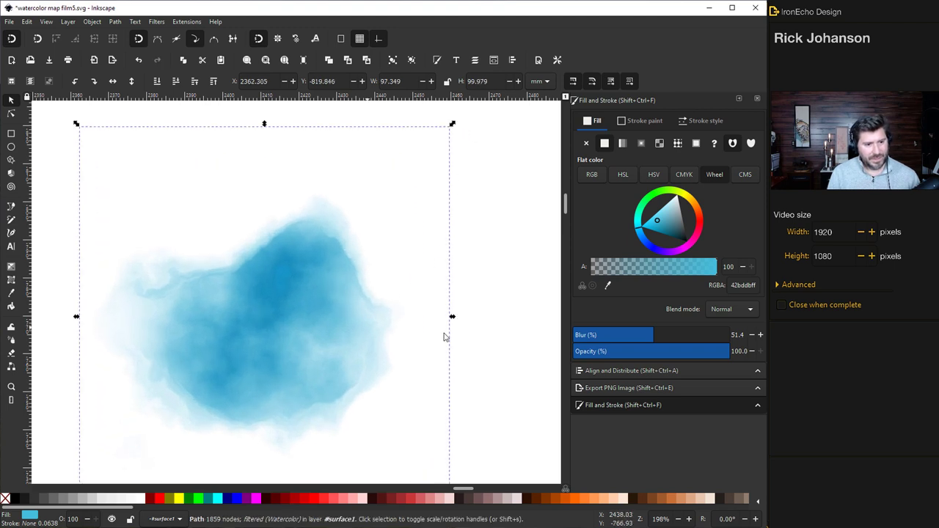
# Move the watercolor blob up and right so it sits beneath the map's coastline
pyautogui.click(501, 339)
pyautogui.click(287, 362)
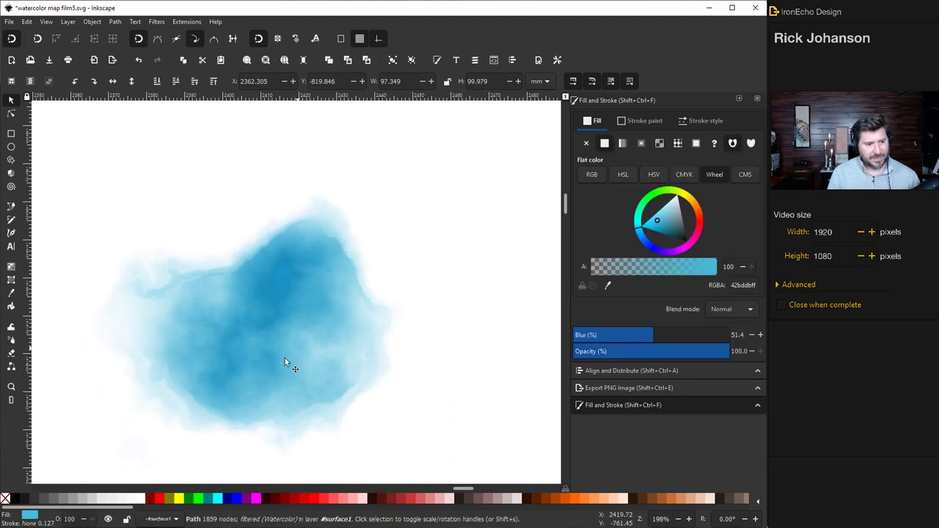
pyautogui.moveTo(267, 359)
pyautogui.mouseDown()
pyautogui.moveTo(363, 313)
pyautogui.moveTo(397, 308)
pyautogui.mouseUp()
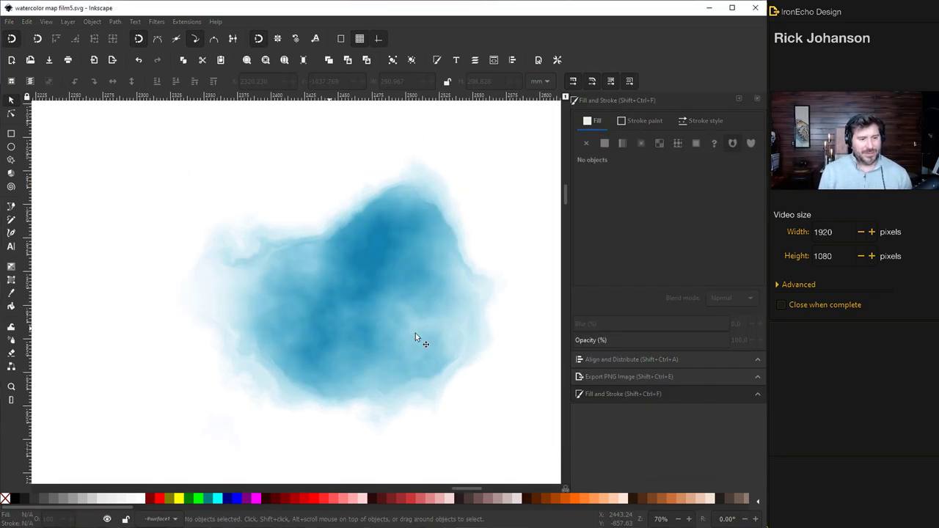
pyautogui.moveTo(419, 340); pyautogui.dragTo(449, 265)
# Move the MANCHESTER BY THE SEA title so it's centred below the blob
pyautogui.hscroll(3, 530, 425)
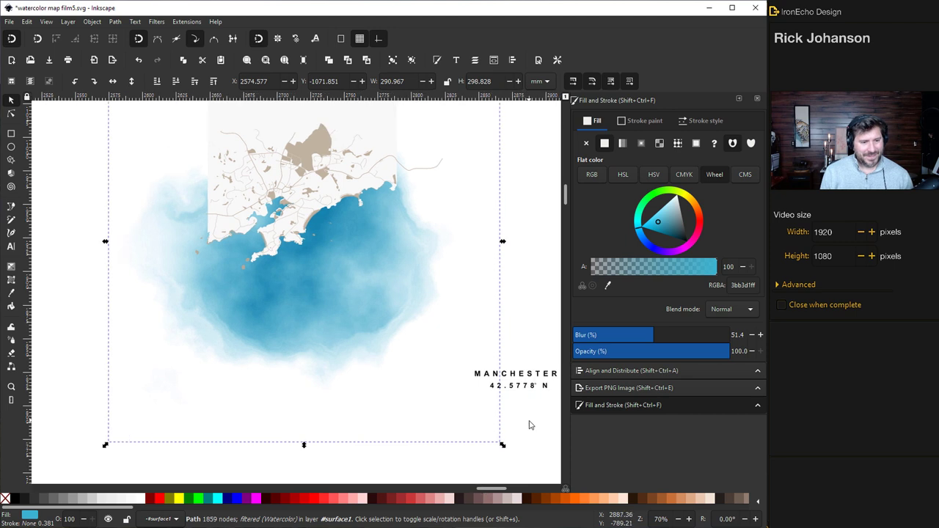
pyautogui.click(531, 425)
pyautogui.moveTo(470, 373); pyautogui.dragTo(345, 373)
# Select all eight poster pieces and group them with Ctrl+G
pyautogui.click(110, 140)
pyautogui.press('-')
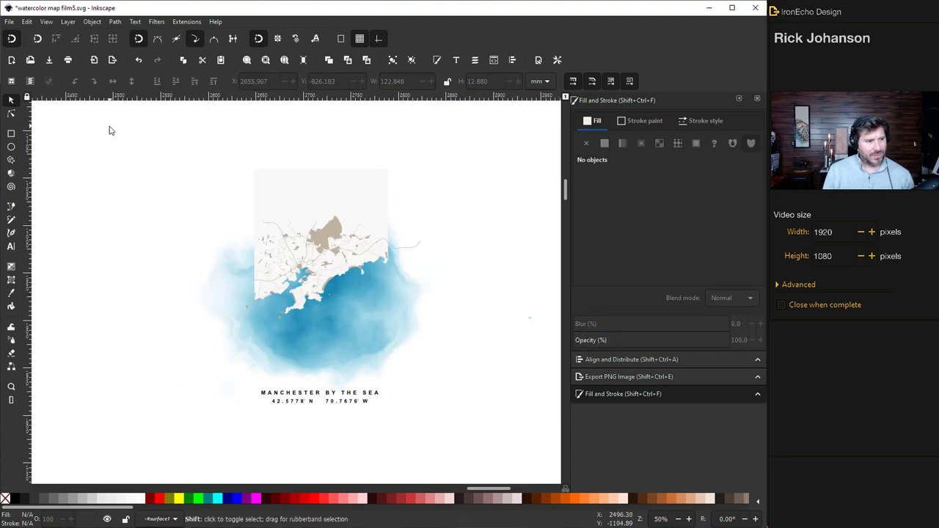
pyautogui.moveTo(106, 123); pyautogui.dragTo(532, 487)
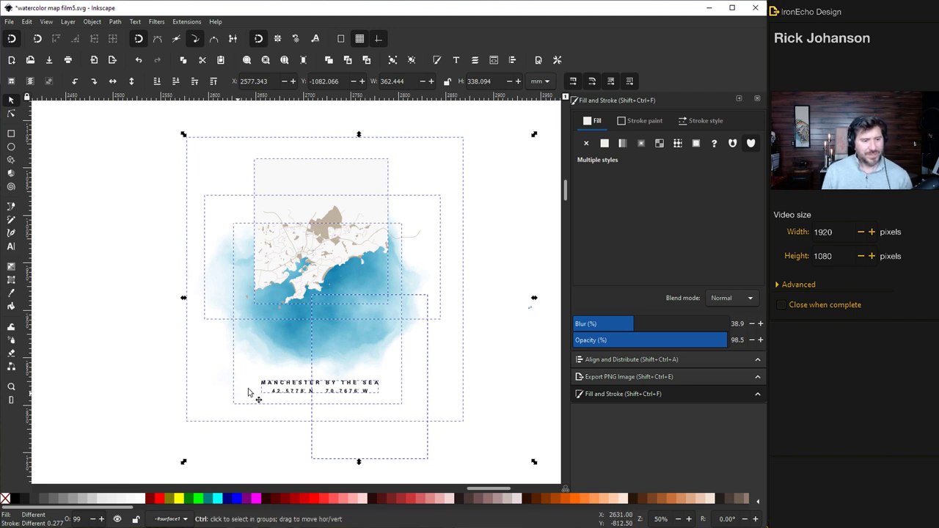
pyautogui.hotkey('ctrl', 'g')
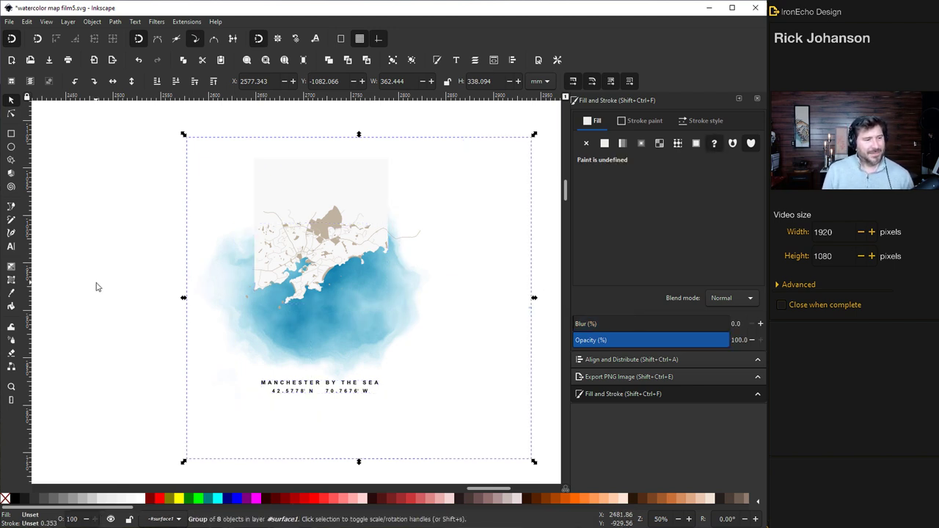
# Draw a tall semi-transparent portrait rectangle beside the poster
pyautogui.click(77, 199)
pyautogui.press('r')
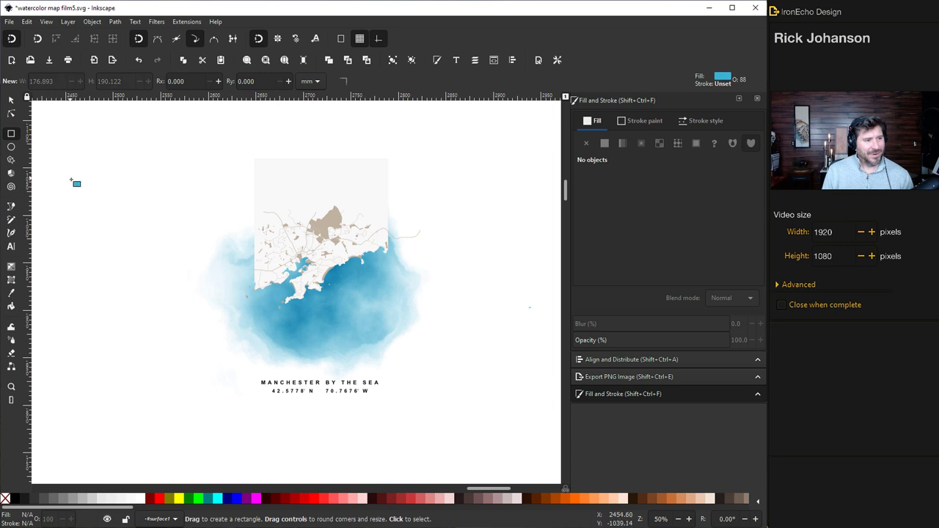
pyautogui.moveTo(62, 178); pyautogui.dragTo(126, 229)
pyautogui.moveTo(148, 263)
pyautogui.mouseDown()
pyautogui.moveTo(227, 399)
pyautogui.moveTo(217, 391)
pyautogui.mouseUp()
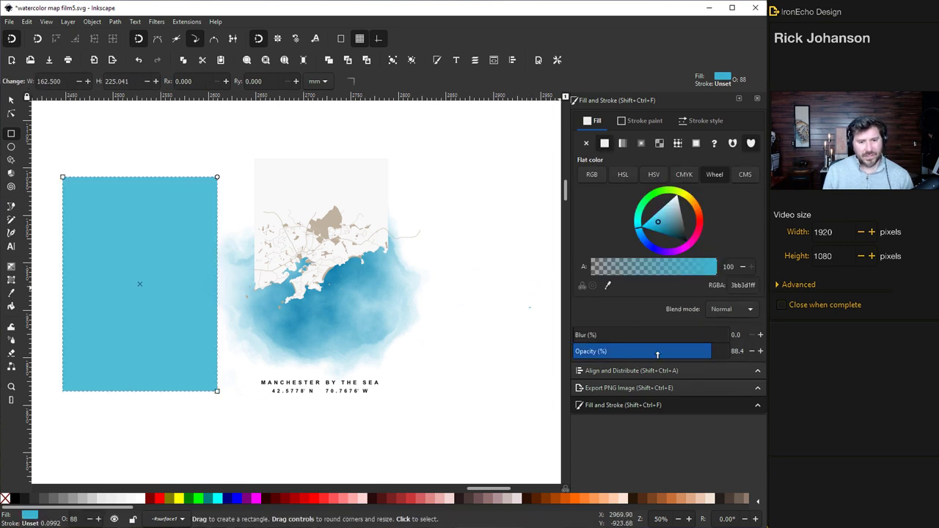
pyautogui.moveTo(657, 354); pyautogui.dragTo(651, 358)
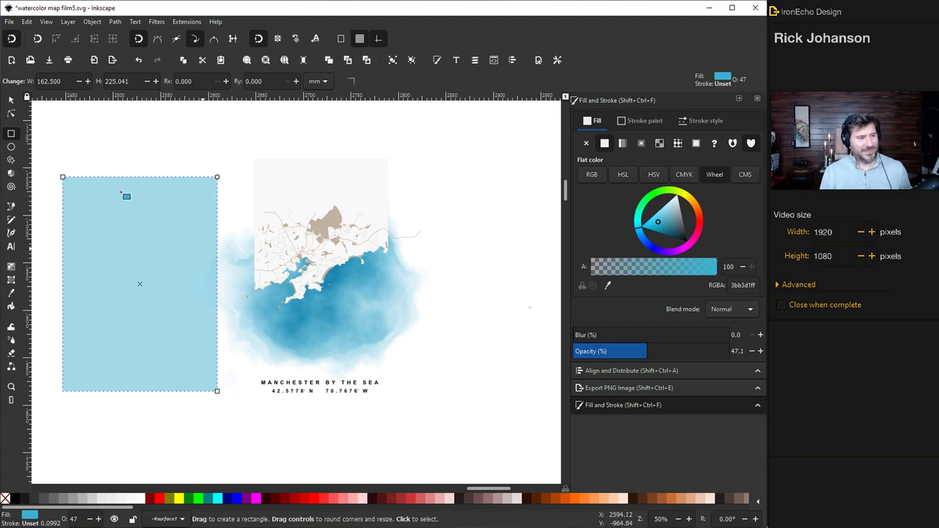
# Place the rectangle over the map and title and clip the poster group to it
pyautogui.click(11, 100)
pyautogui.moveTo(158, 256); pyautogui.dragTo(337, 280)
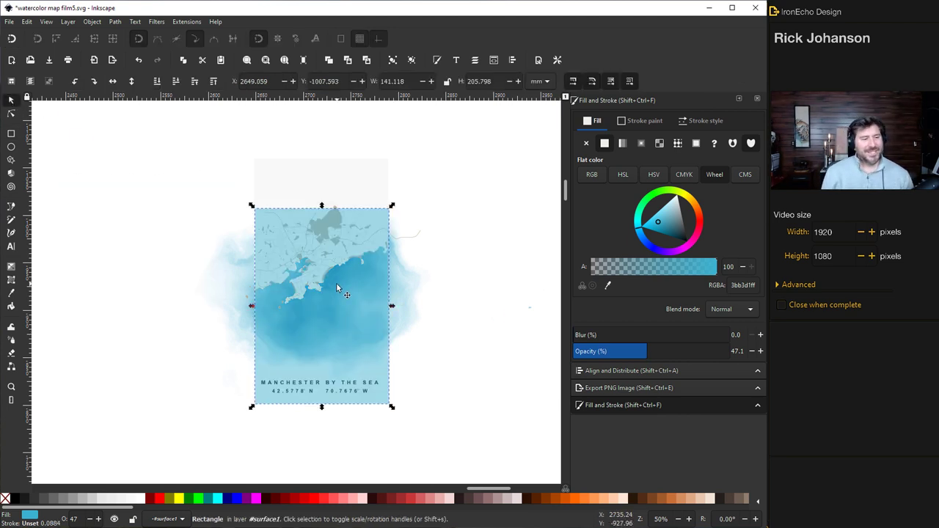
pyautogui.keyDown('shift'); pyautogui.click(357, 203); pyautogui.keyUp('shift')
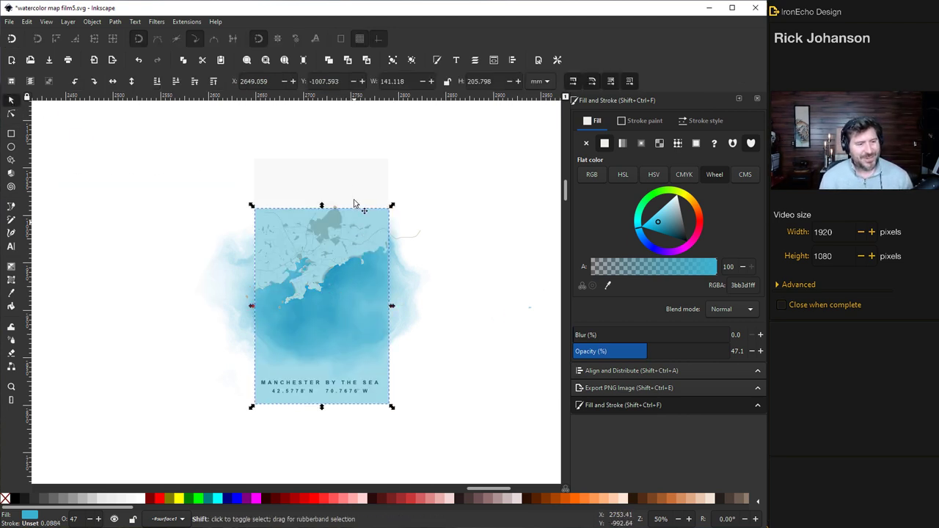
pyautogui.click(92, 22)
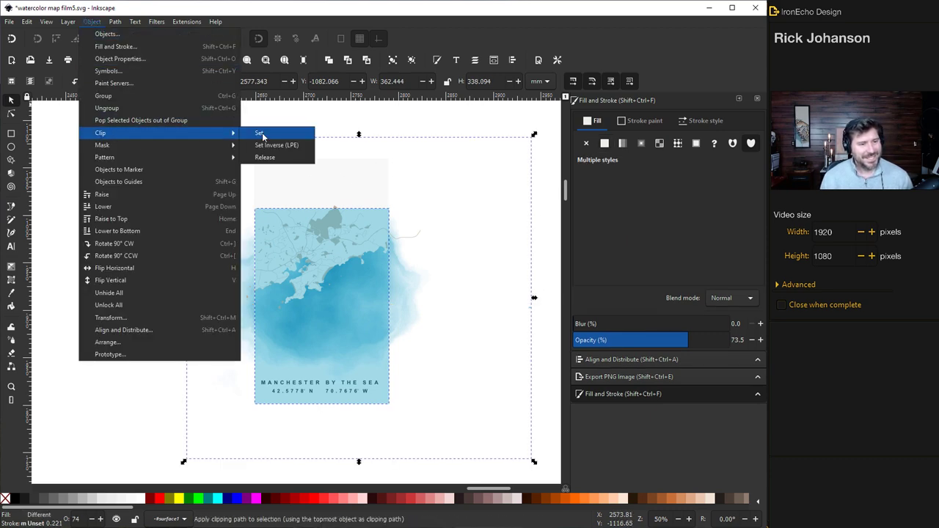
pyautogui.click(259, 134)
pyautogui.press('Escape')
pyautogui.press('5')
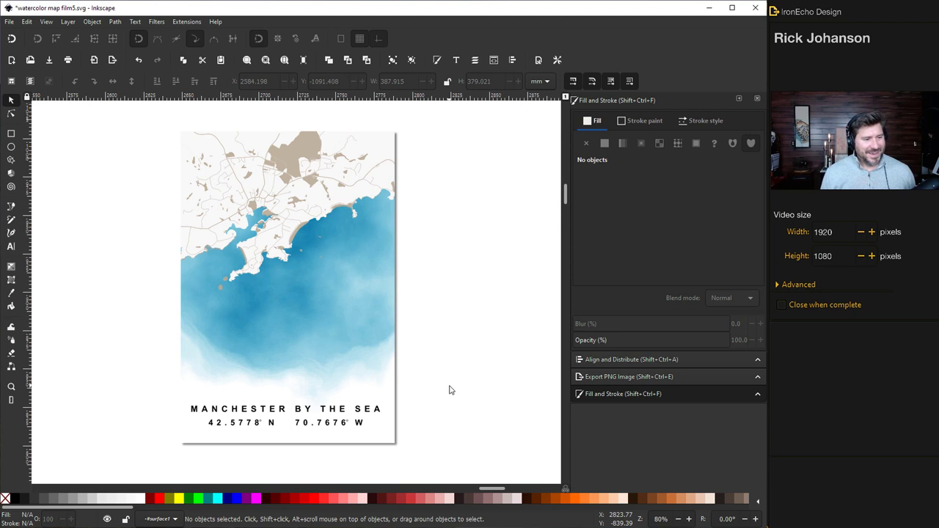